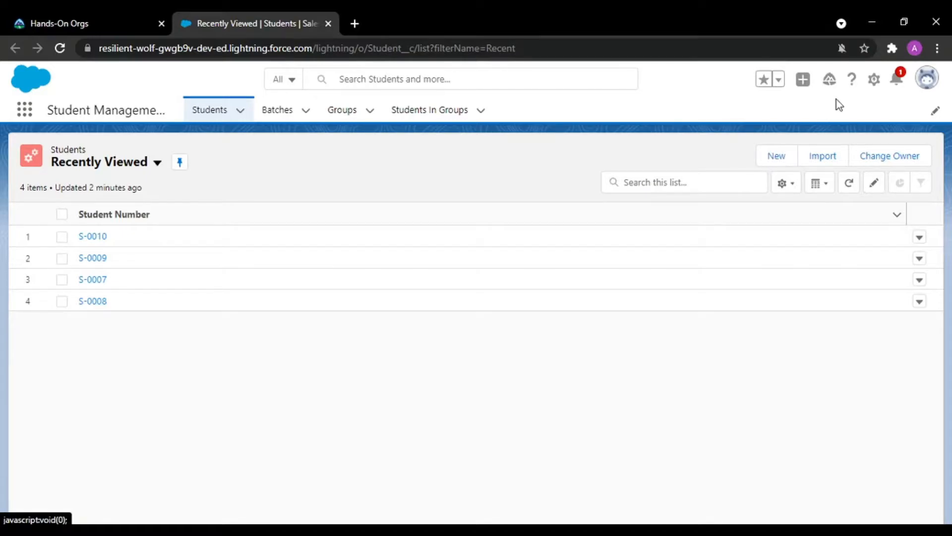
Step: Go to the Object Manager in Setup and begin creating a new custom object
click(873, 80)
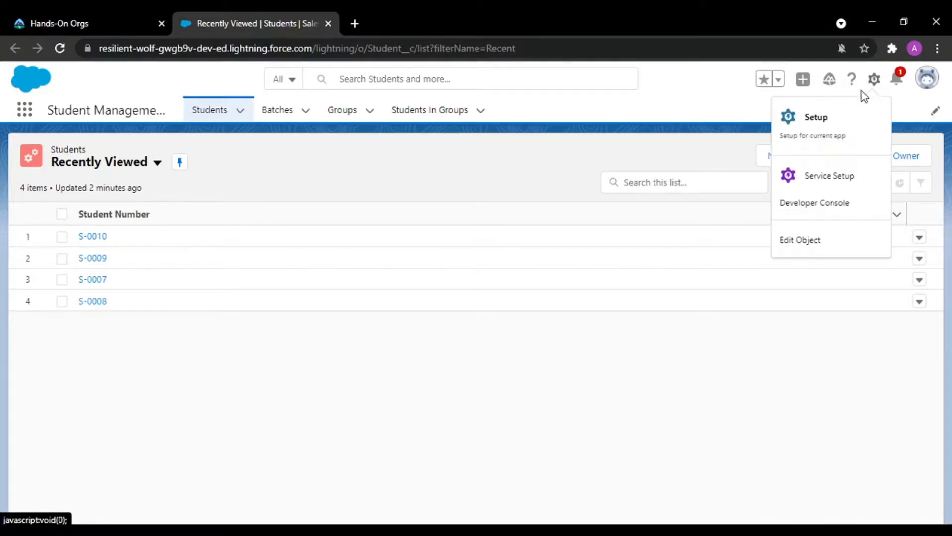
click(820, 137)
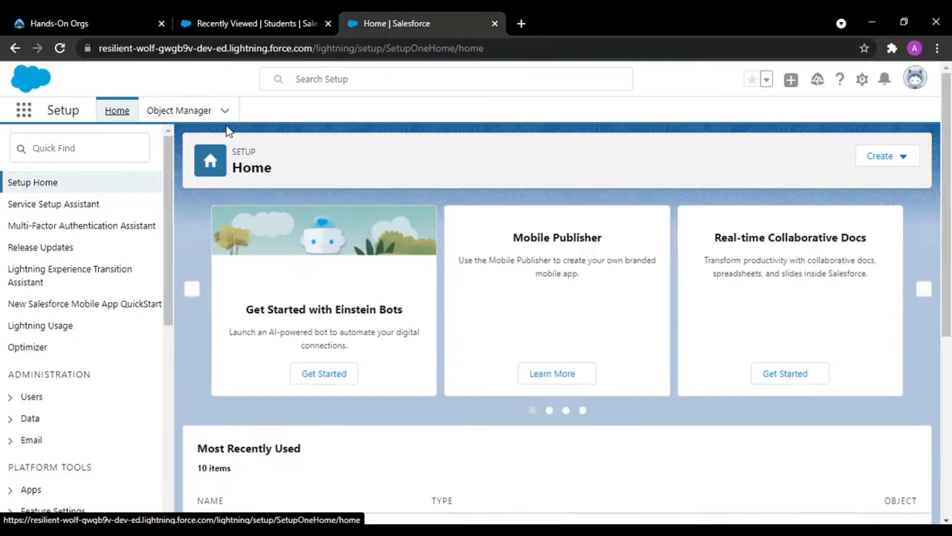
click(177, 110)
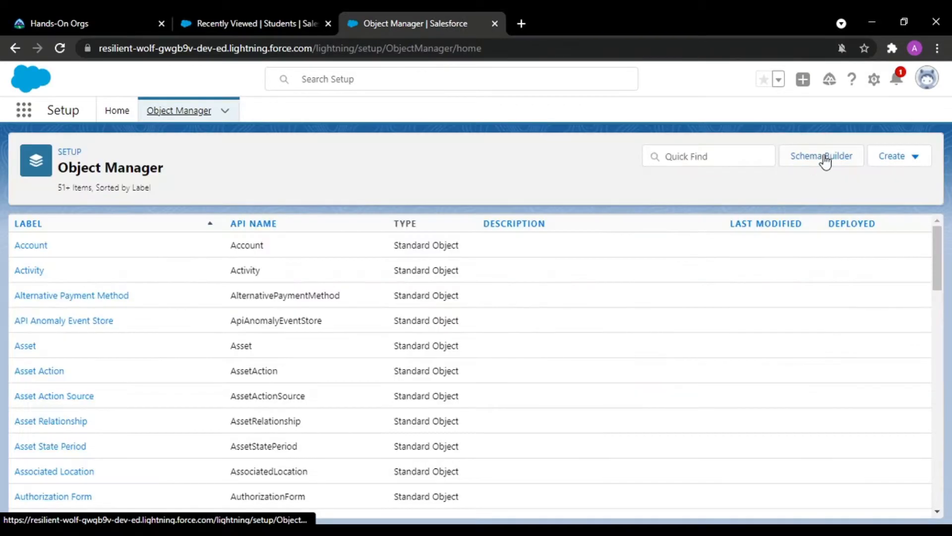
click(885, 157)
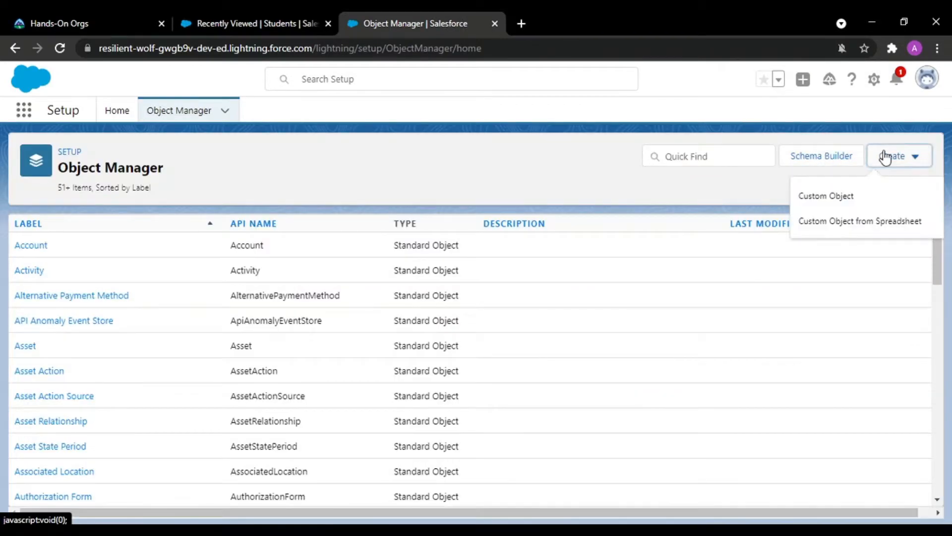
click(838, 198)
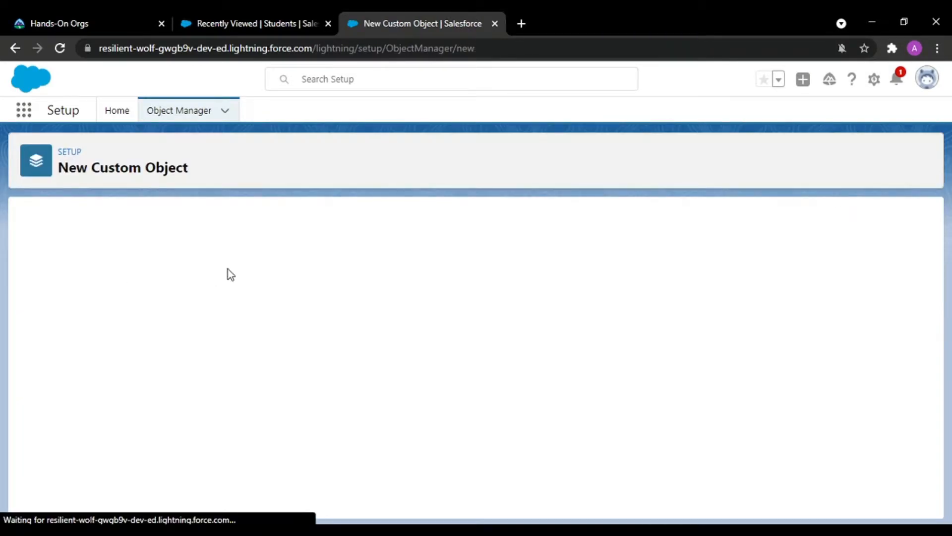
Step: Enter Car as the new custom object's label and Cars as its plural label
text(C)
key(BackSpace)
text(Car)
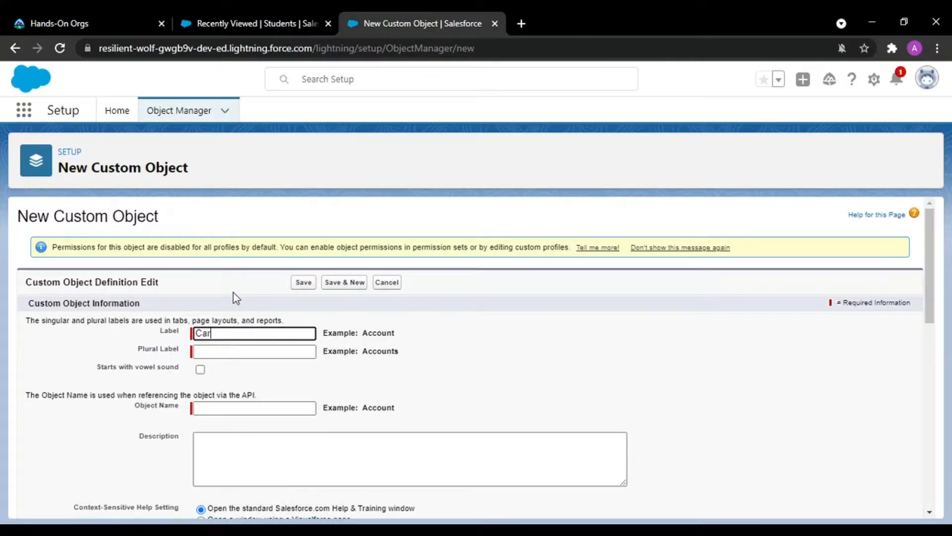
key(Tab)
text(Cars)
Step: Enable Allow Search for the Car object and save it, continuing directly to another new custom object
scroll(240, 388, down, 6)
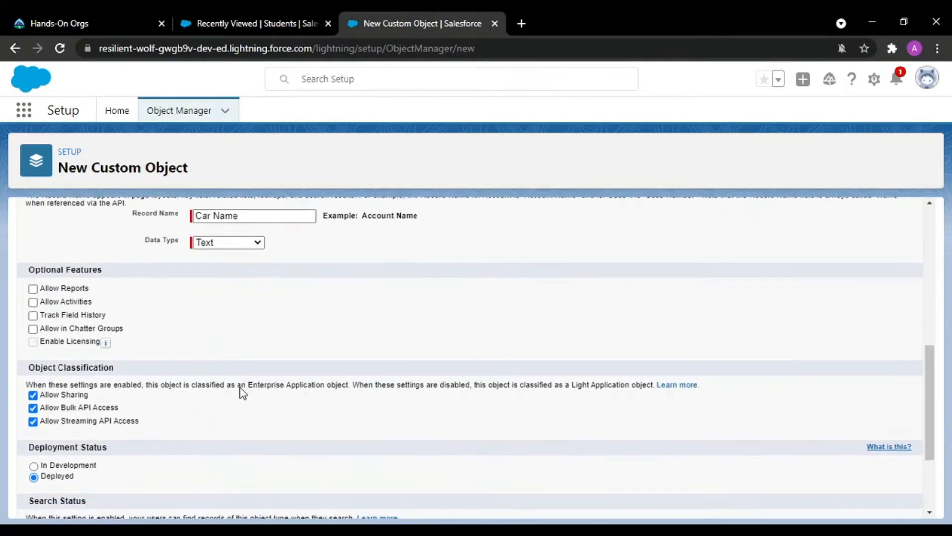
scroll(370, 506, down, 3)
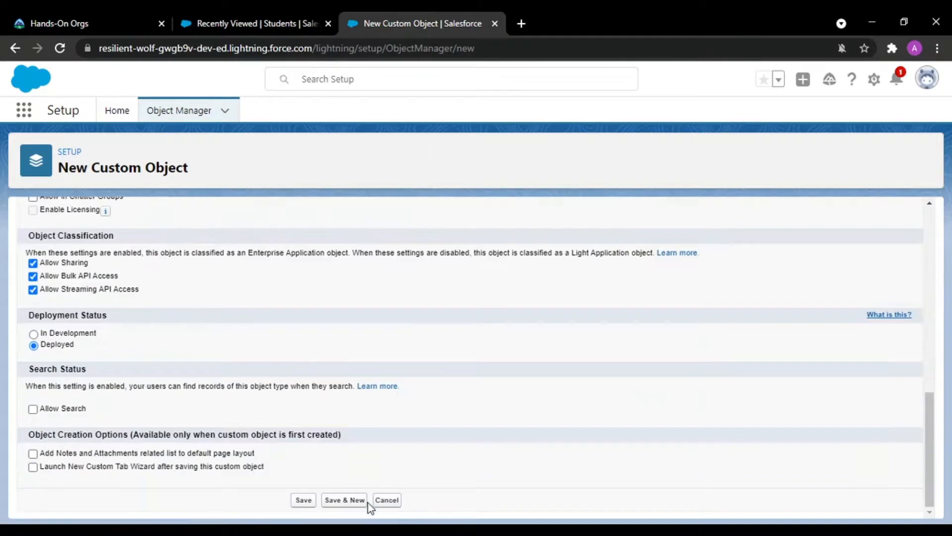
click(33, 409)
scroll(37, 217, up, 2)
scroll(45, 255, down, 2)
click(338, 501)
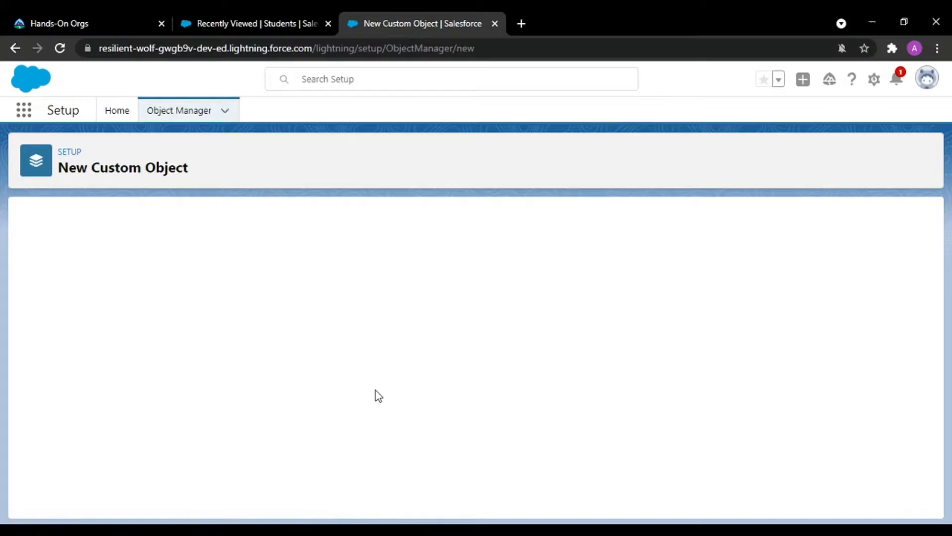
Step: Enter Wheel as the second custom object's label and Wheels as its plural label
text(Wh)
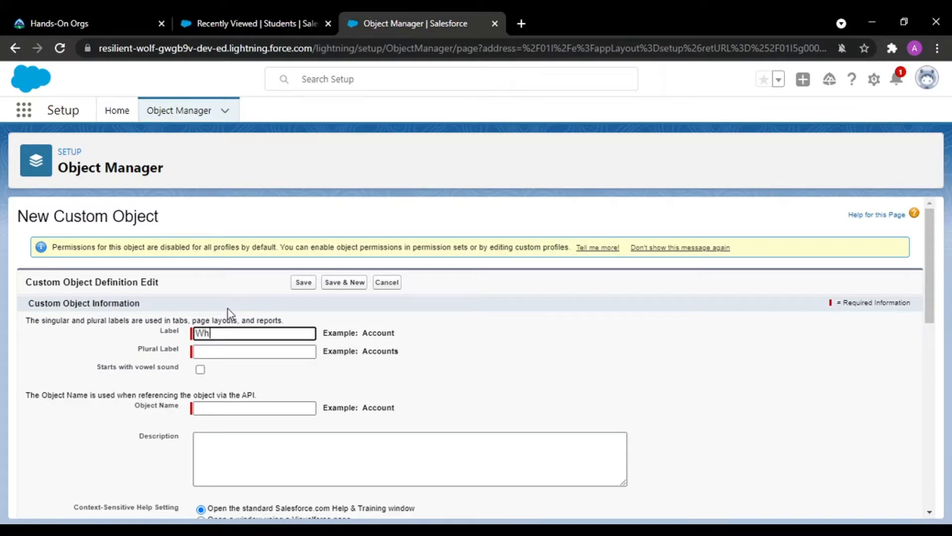
text(eel)
key(Tab)
text(Wheels)
Step: Choose to launch the New Custom Tab Wizard after saving, and save the Wheel object
scroll(228, 308, down, 6)
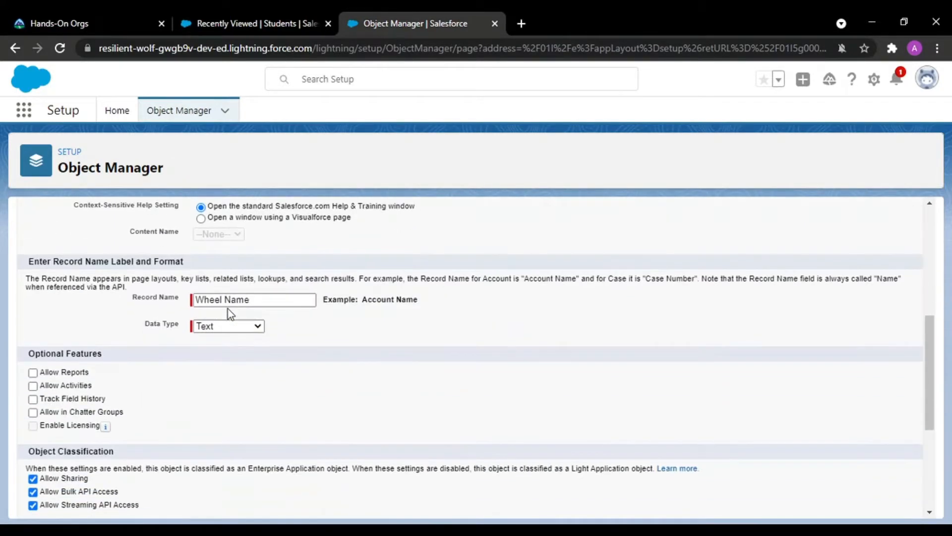
scroll(228, 309, down, 4)
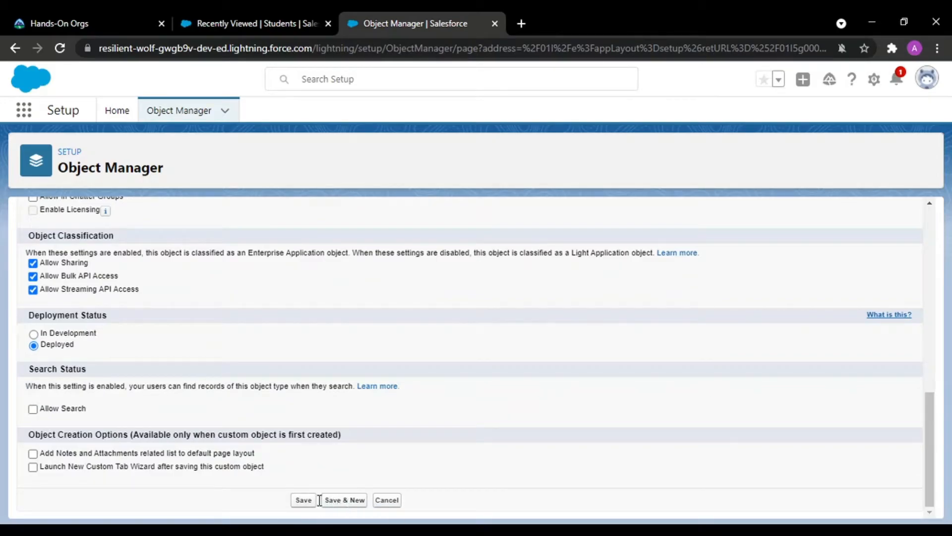
click(33, 466)
click(307, 500)
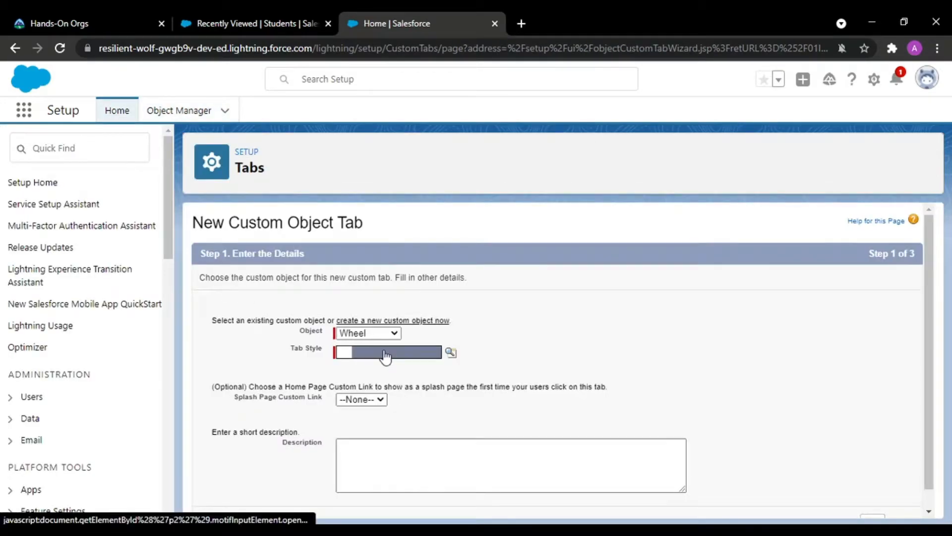
Step: Give the Wheel object's tab the Diamond style and accept the default profile visibility
click(386, 355)
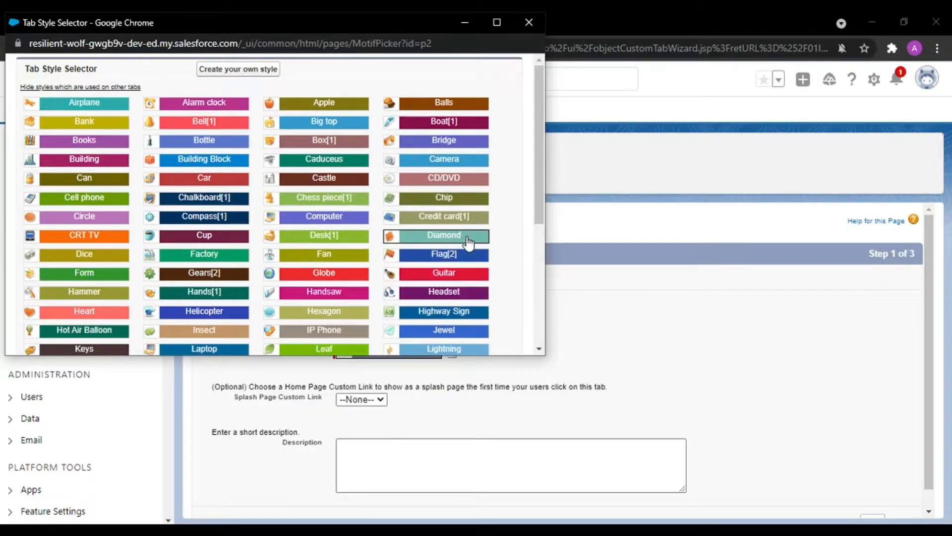
click(469, 243)
scroll(481, 342, down, 1)
click(873, 502)
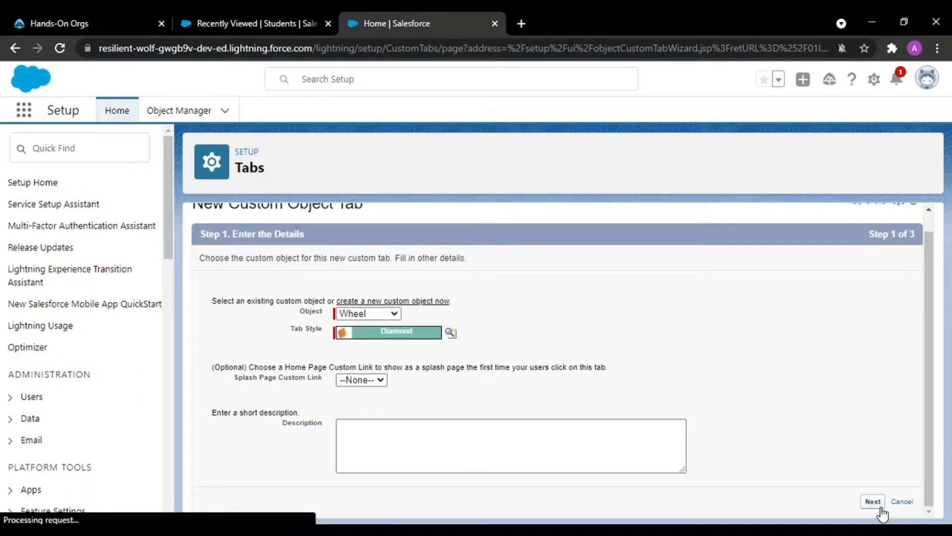
scroll(778, 339, down, 10)
click(872, 501)
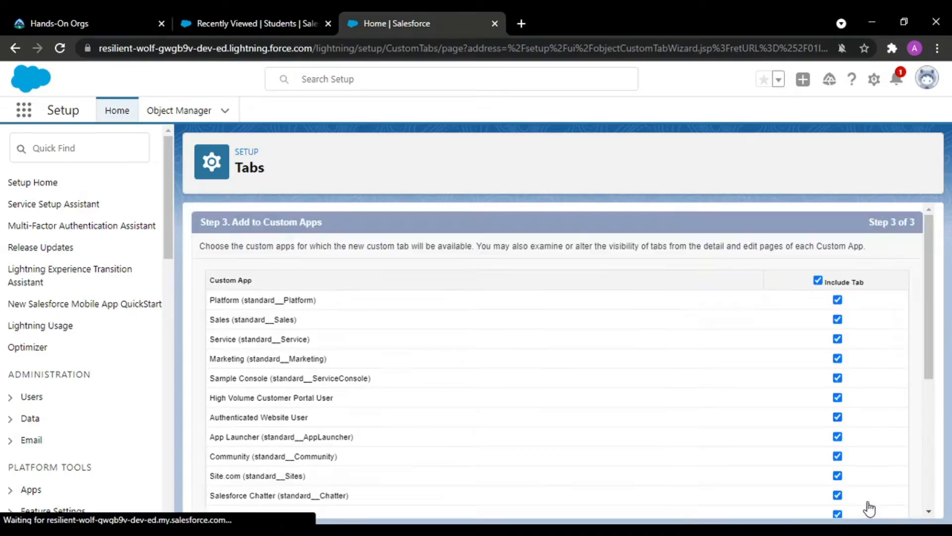
Step: Include the Wheel tab only in the Student Management System app and save the tab
click(817, 280)
scroll(819, 284, down, 5)
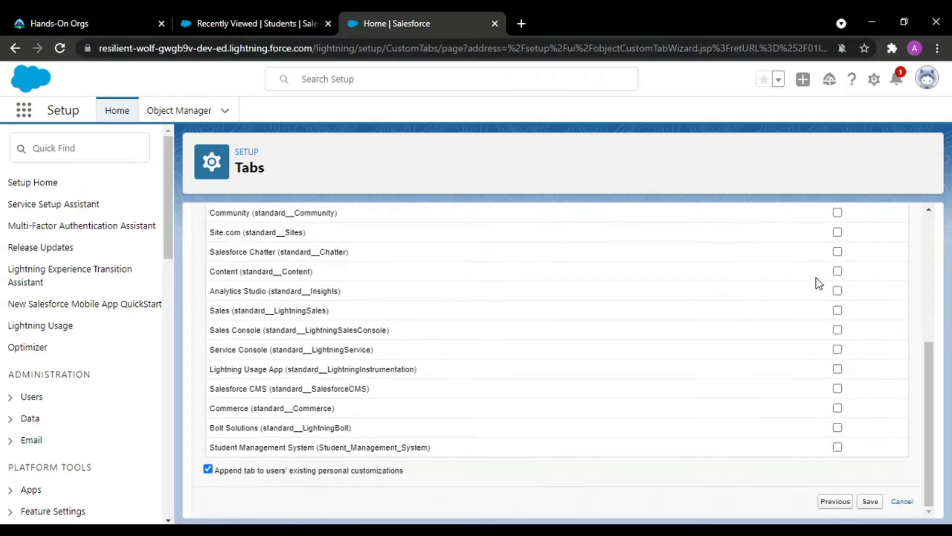
click(838, 446)
click(871, 502)
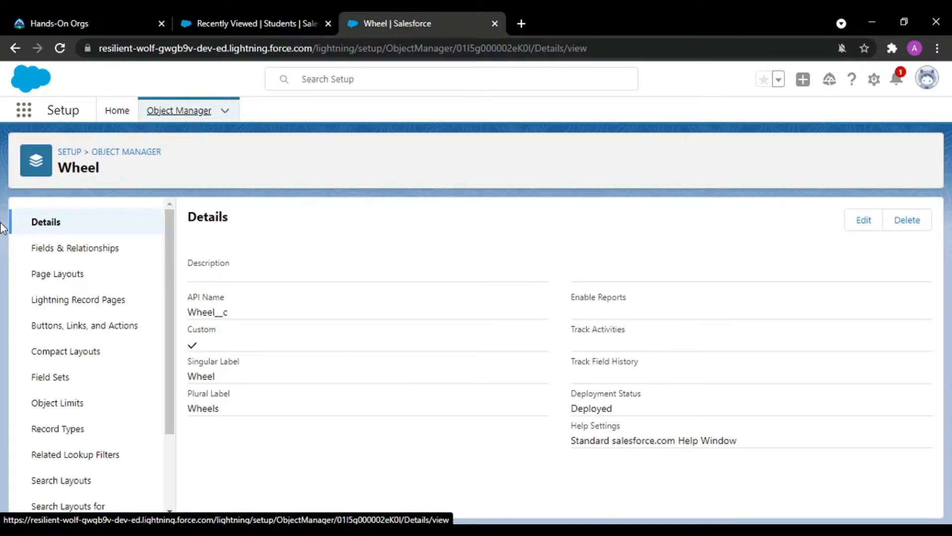
Step: Search Setup for "tabs" and open the Tabs settings page
click(117, 112)
click(62, 141)
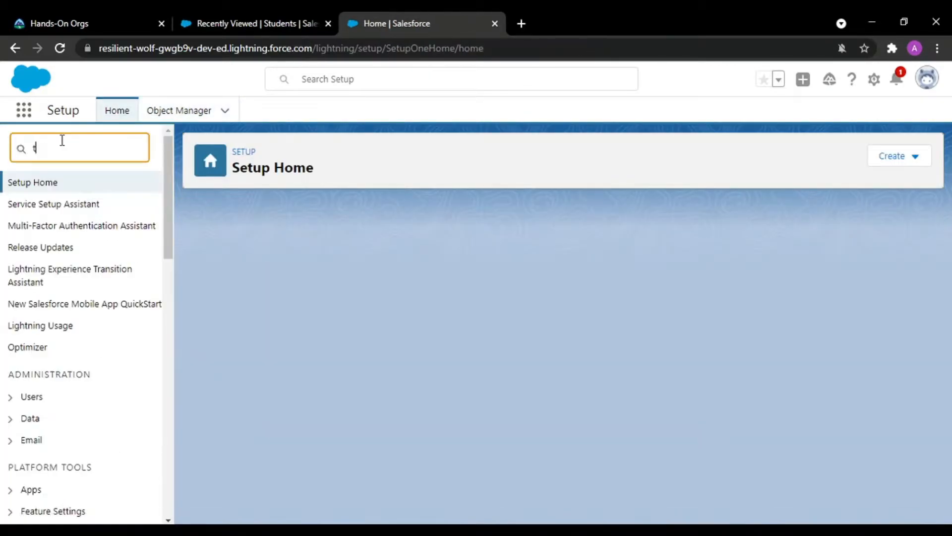
text(tbas)
key(BackSpace)
key(BackSpace)
key(BackSpace)
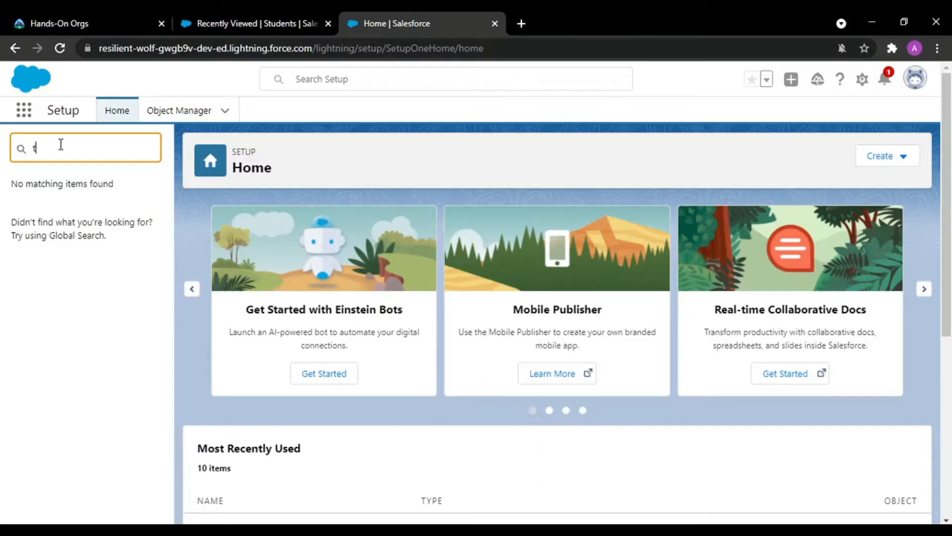
text(abs)
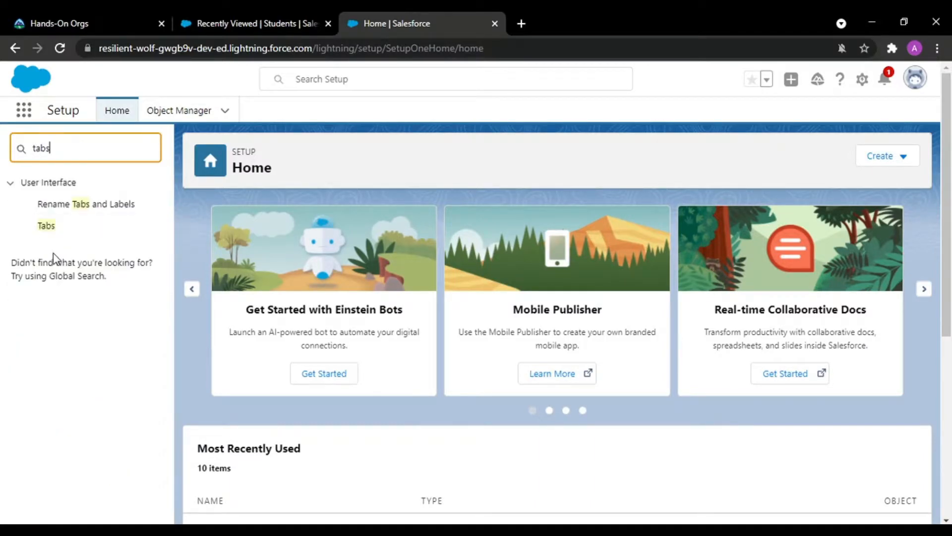
click(52, 227)
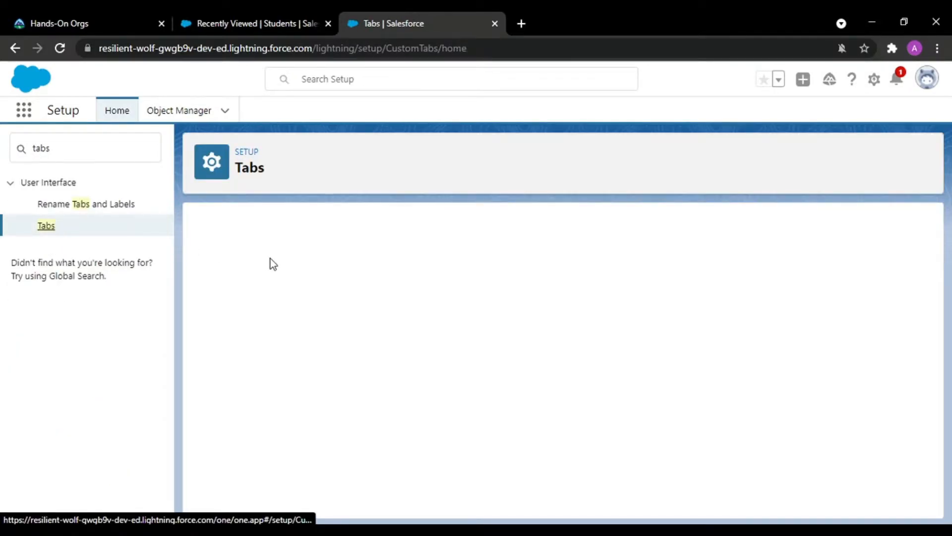
Step: Start a new custom object tab for the Car object with the Car style, accepting the default profile visibility
click(431, 325)
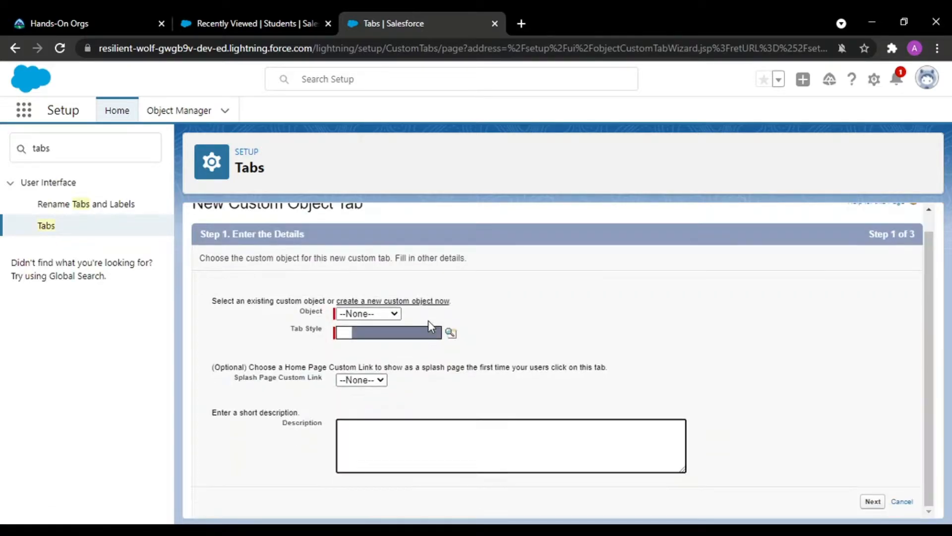
click(388, 313)
click(346, 337)
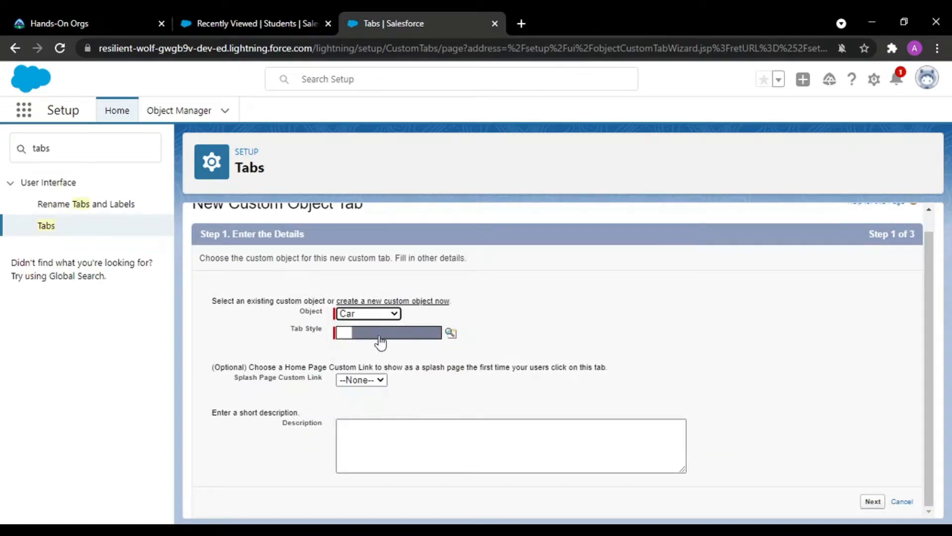
click(372, 333)
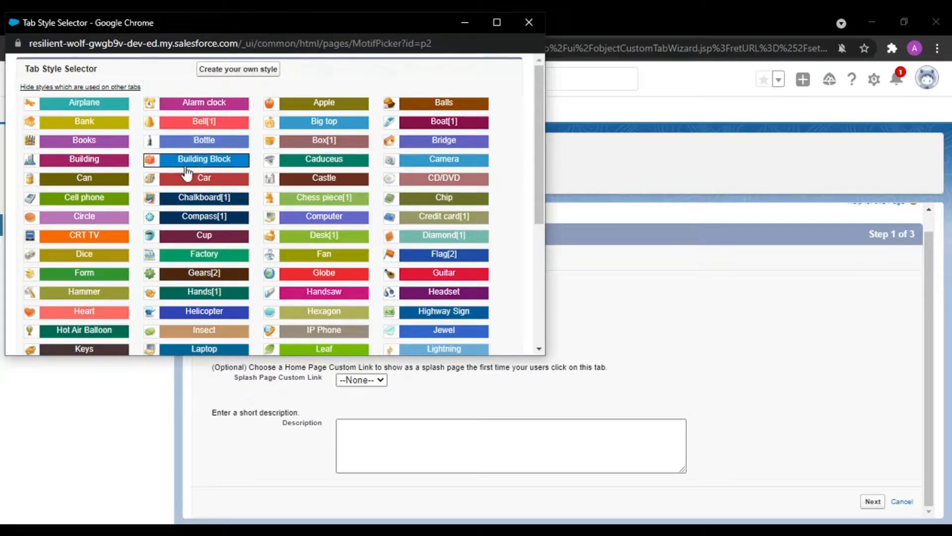
click(203, 177)
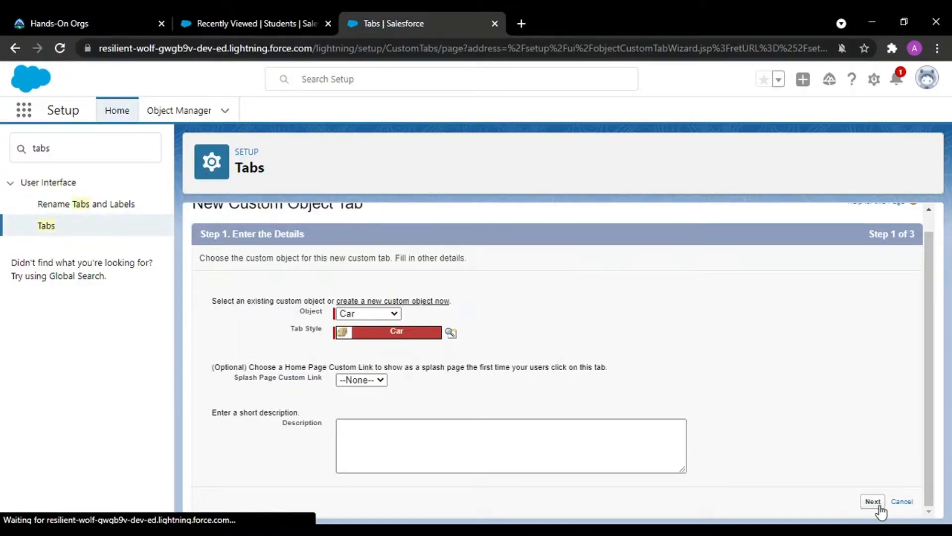
click(874, 503)
scroll(766, 346, down, 10)
click(875, 502)
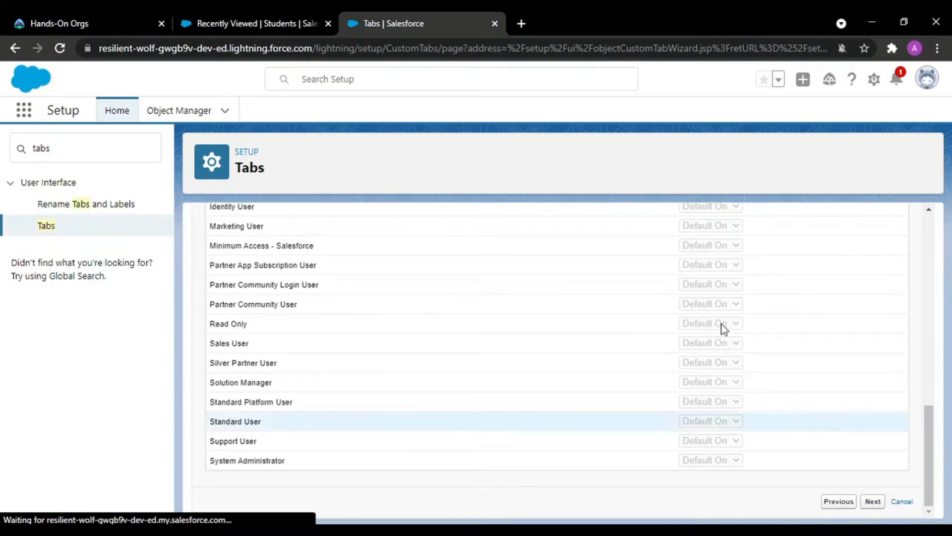
Step: Include the Car tab only in the Student Management System app and save the tab
click(817, 281)
scroll(823, 347, down, 10)
click(837, 446)
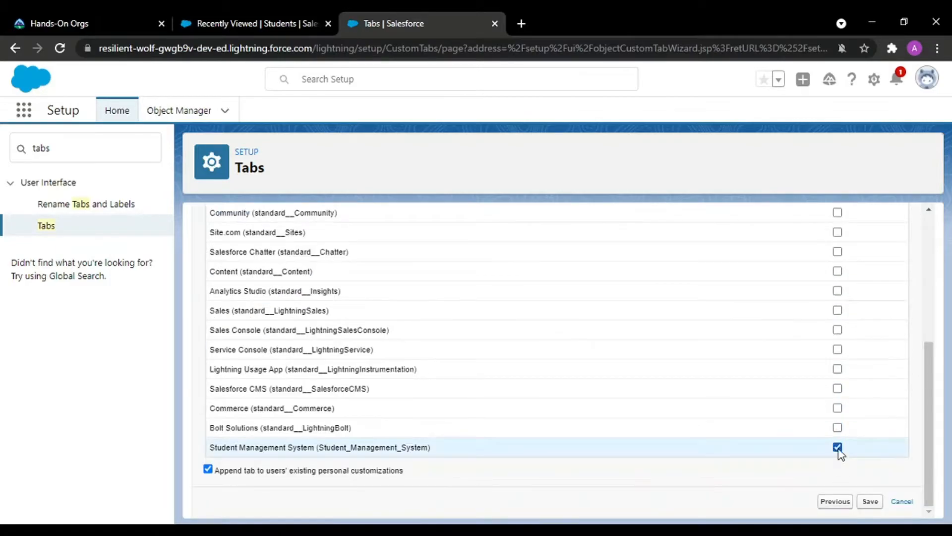
click(870, 501)
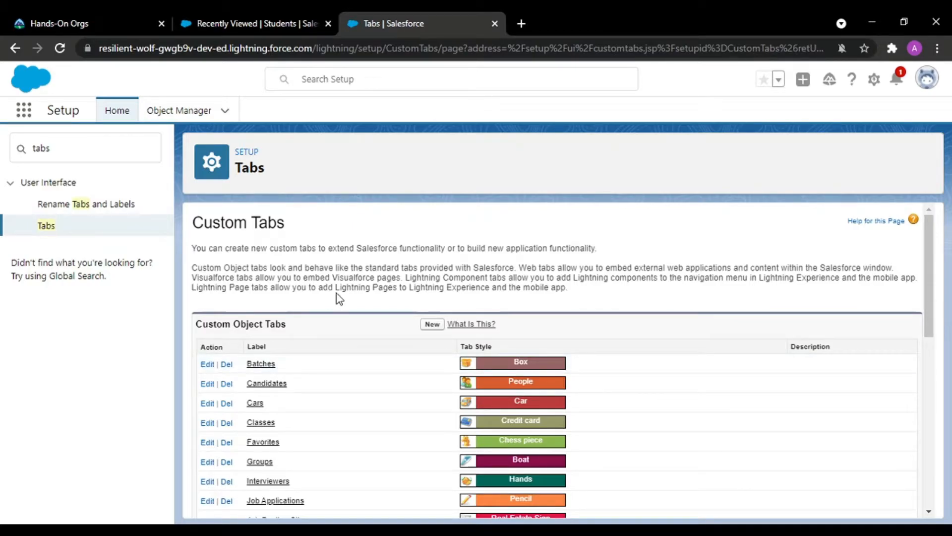
Step: Reload the Student Management System app page and view the Cars list
click(198, 20)
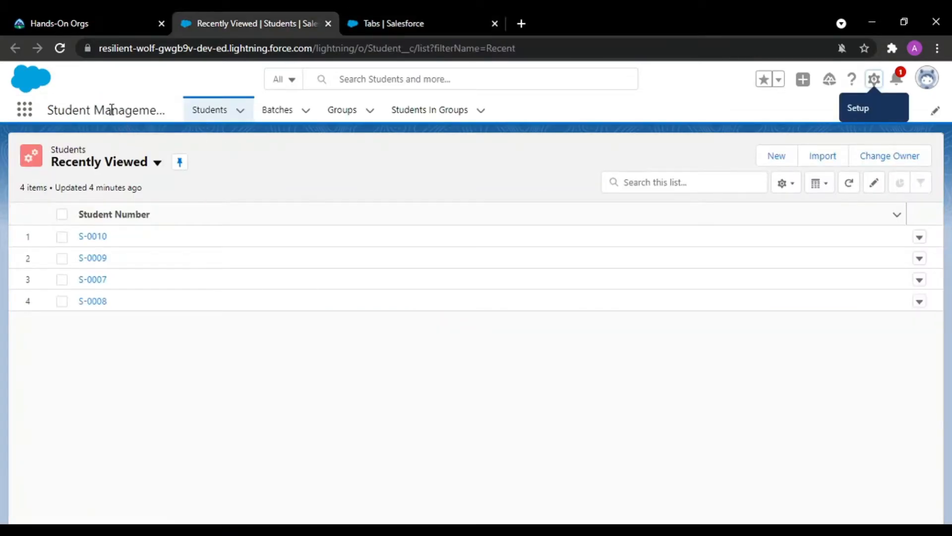
click(60, 48)
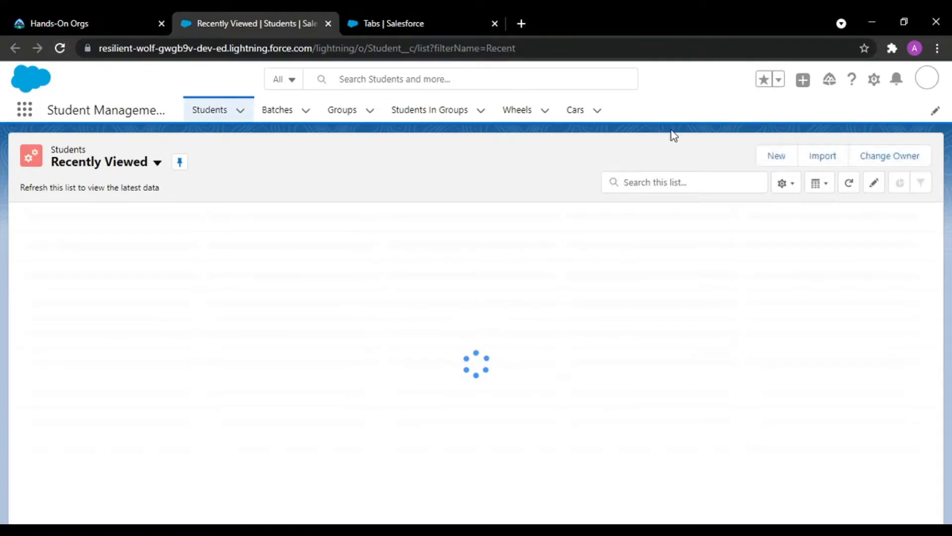
click(575, 110)
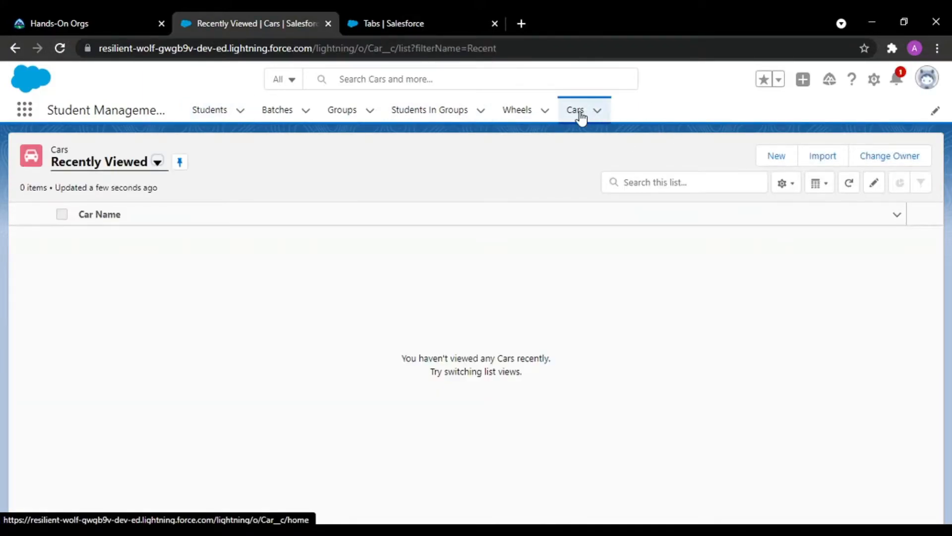
Step: Check the fields on the new car record form, close it without saving, and return to the Setup Tabs page
click(775, 155)
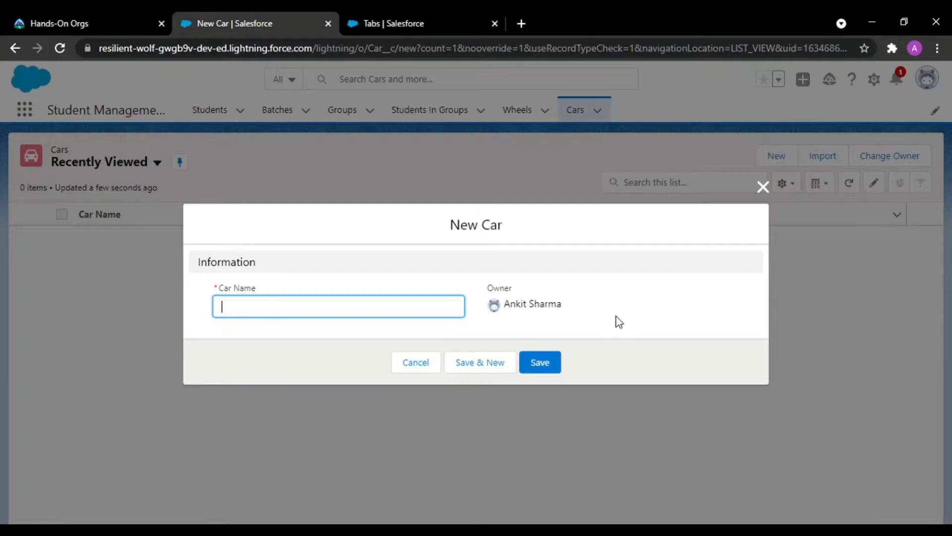
click(762, 187)
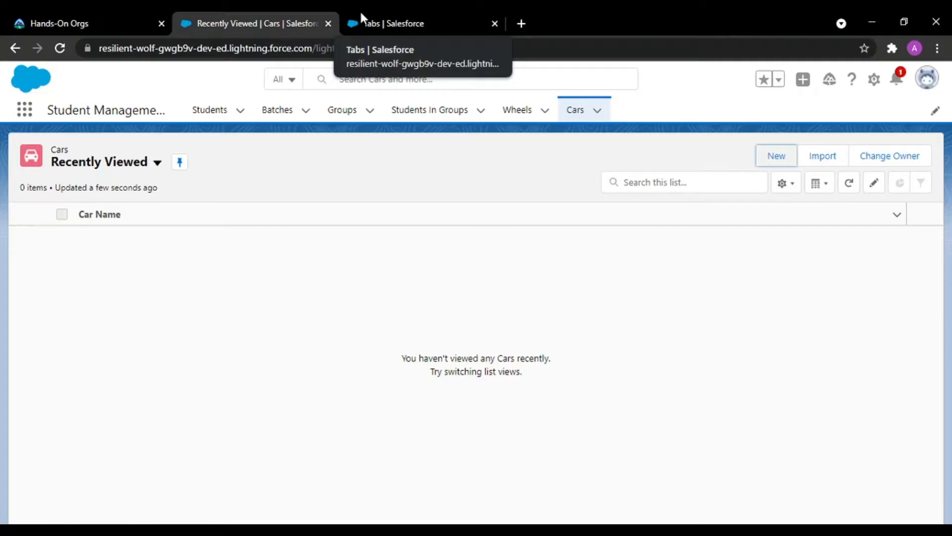
click(361, 15)
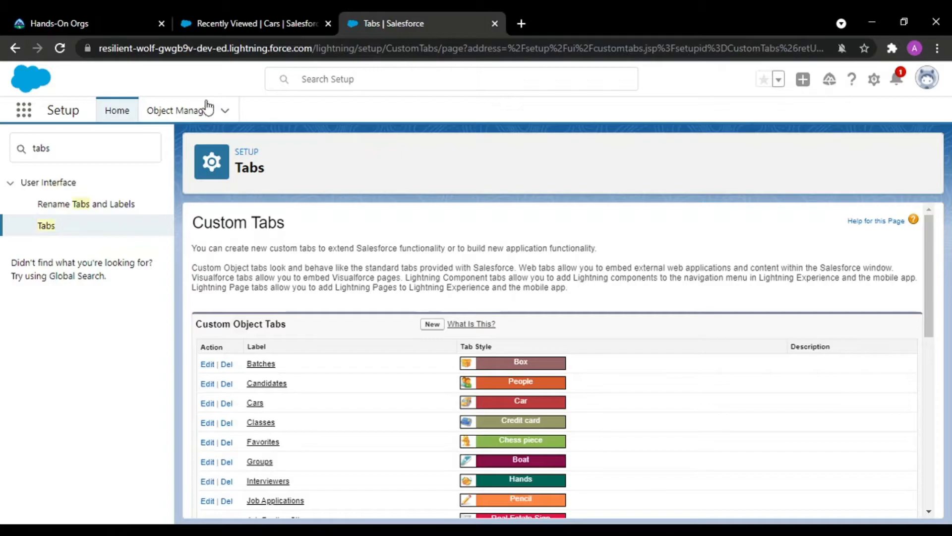
Step: Find the Car custom object in Object Manager and open its fields and relationships
click(197, 113)
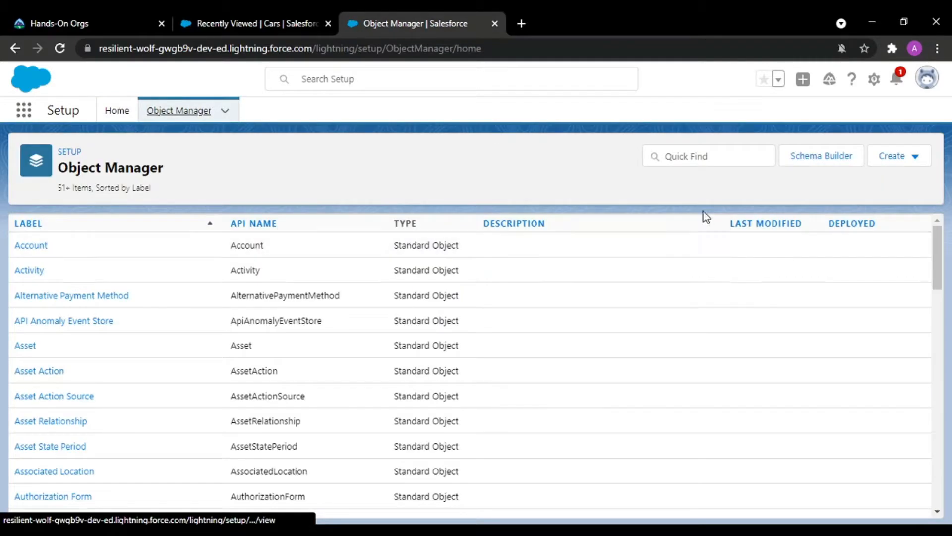
click(706, 159)
text(car)
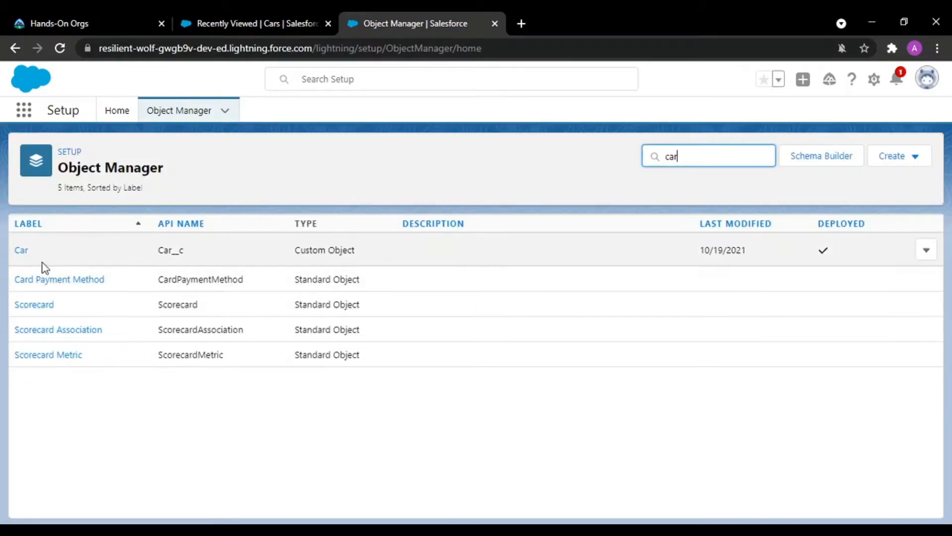
click(23, 251)
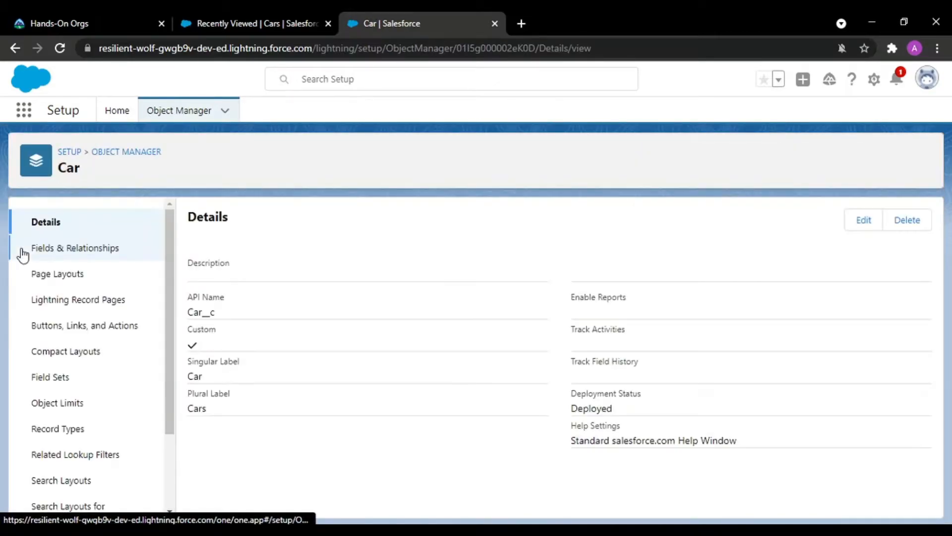
click(92, 250)
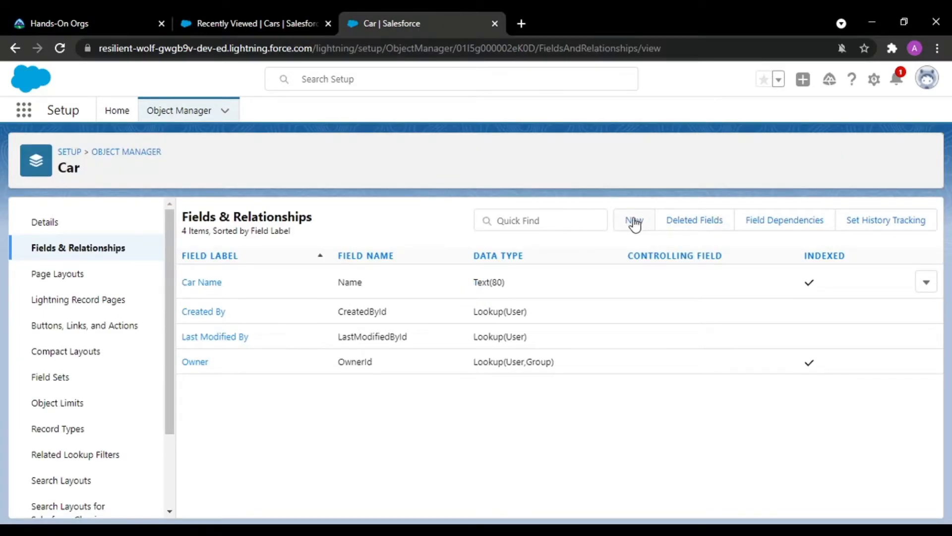
Step: Start a new custom field on the Car object with the Lookup Relationship data type
click(633, 220)
scroll(314, 344, down, 3)
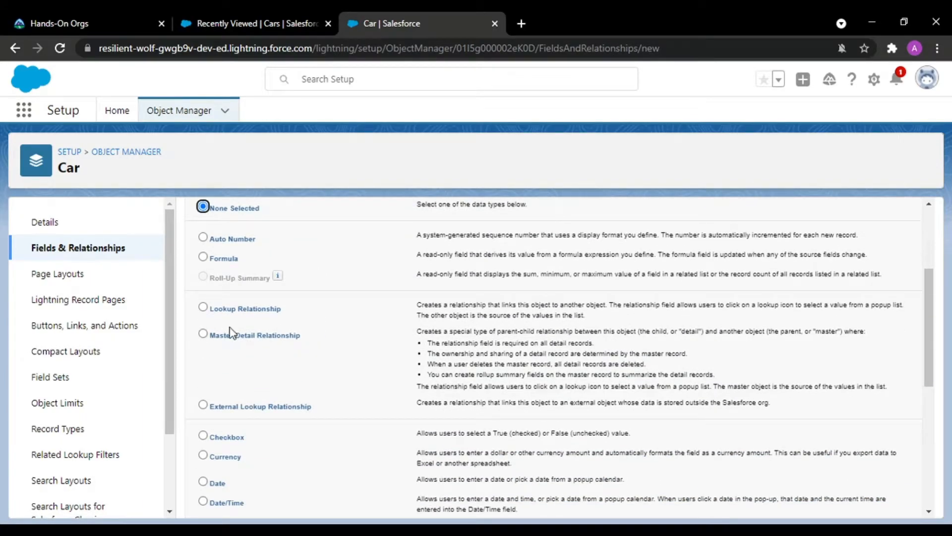
click(203, 308)
drag(421, 304, 609, 310)
click(609, 309)
scroll(609, 309, up, 3)
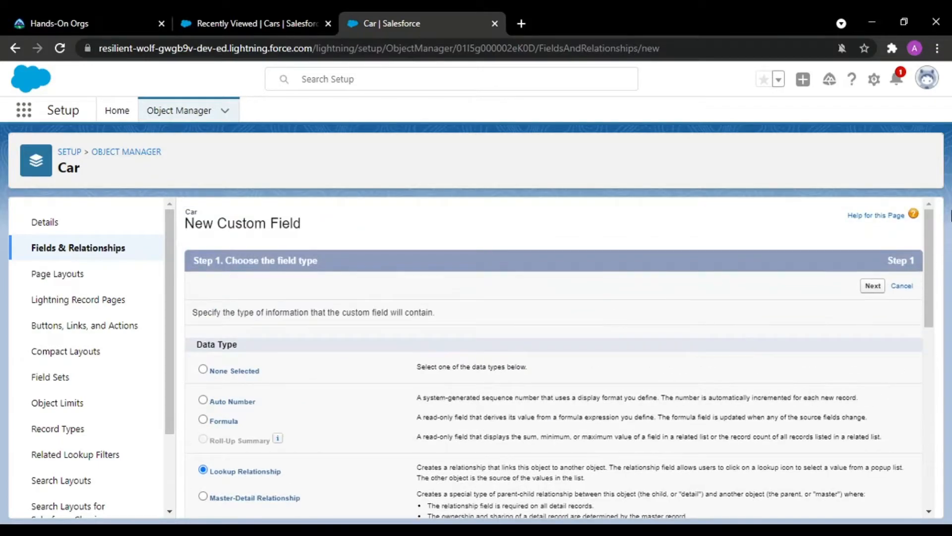
click(873, 286)
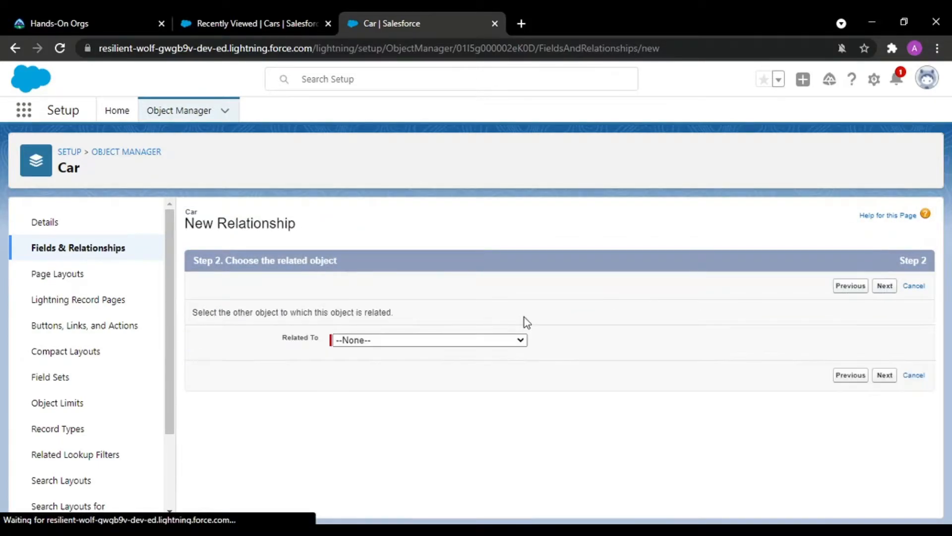
Step: Relate the Car lookup field to the Wheel object and proceed to the field's label and name settings
click(449, 342)
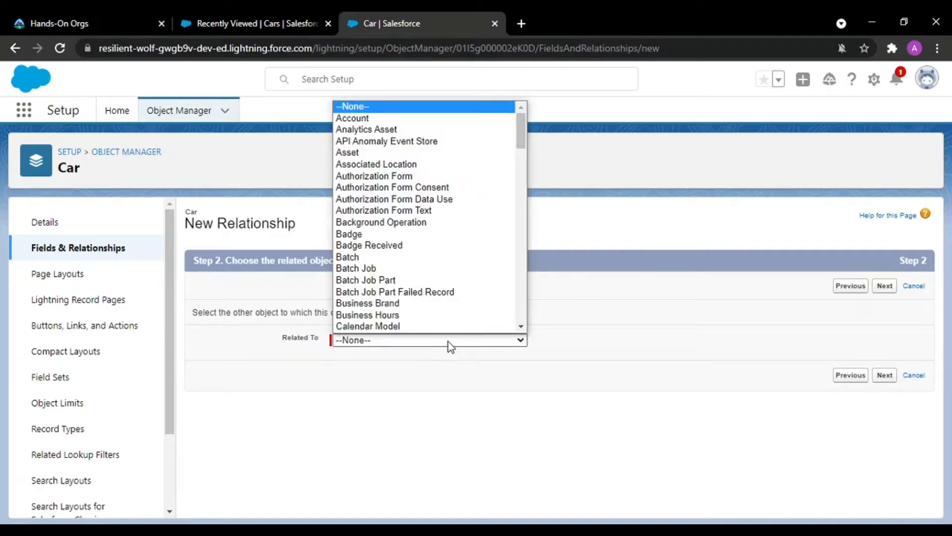
key(w)
key(Down)
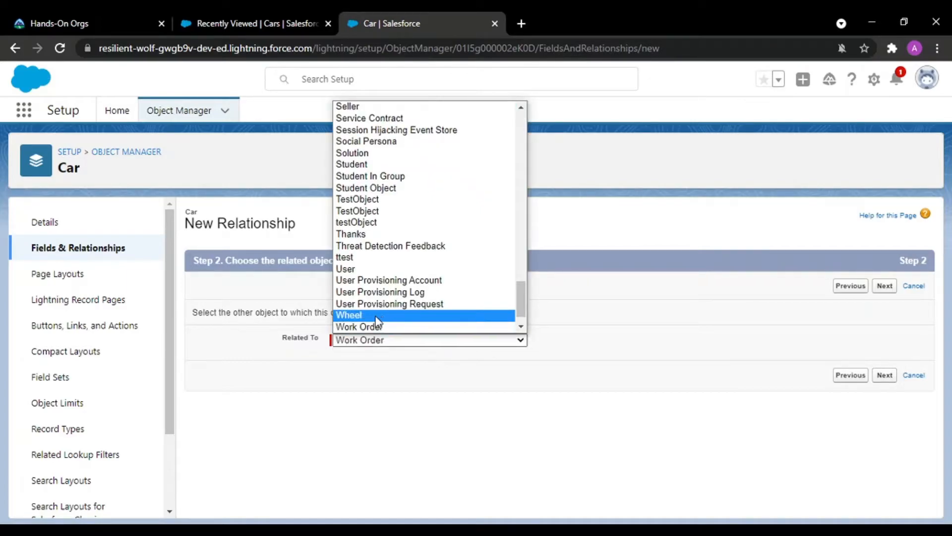
click(353, 316)
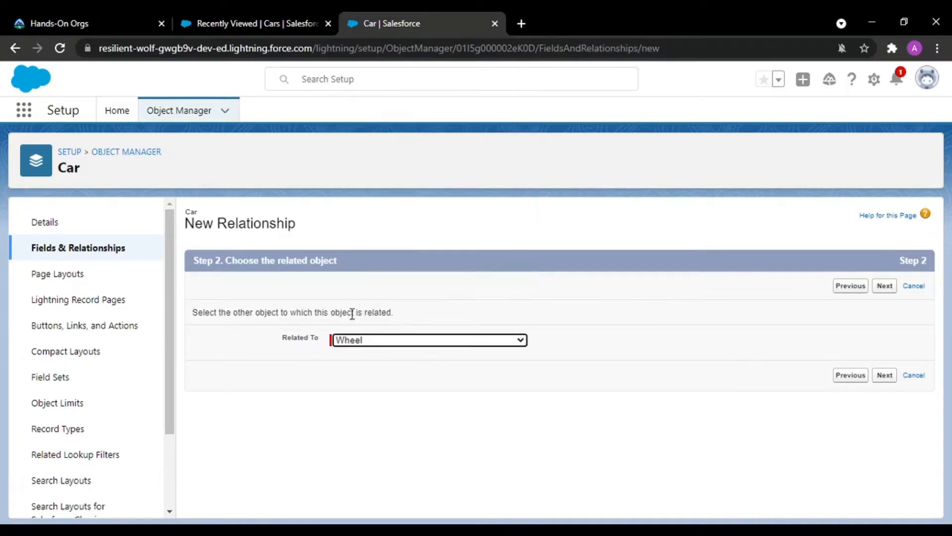
click(885, 376)
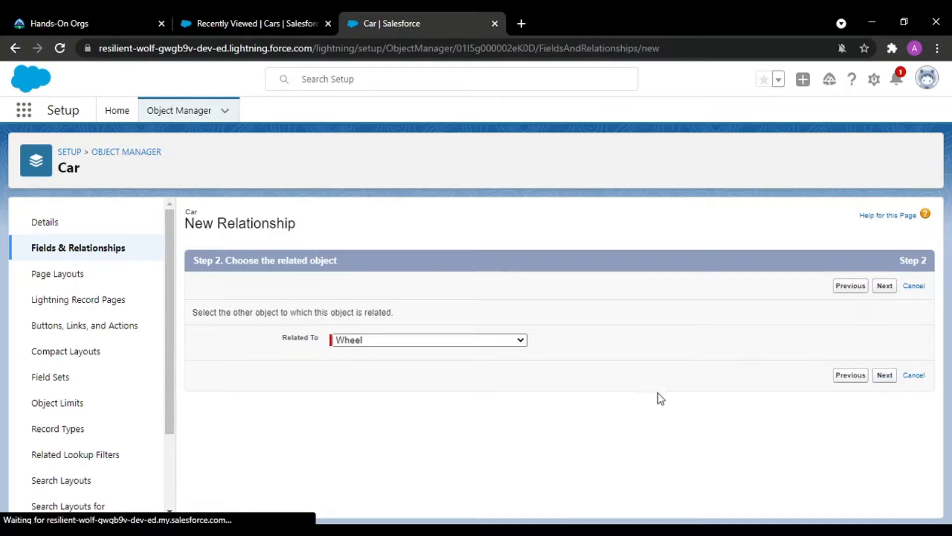
Step: Keep Wheel as the lookup's field name and set its child relationship name to Car_With_Wheels
click(401, 349)
scroll(400, 350, down, 3)
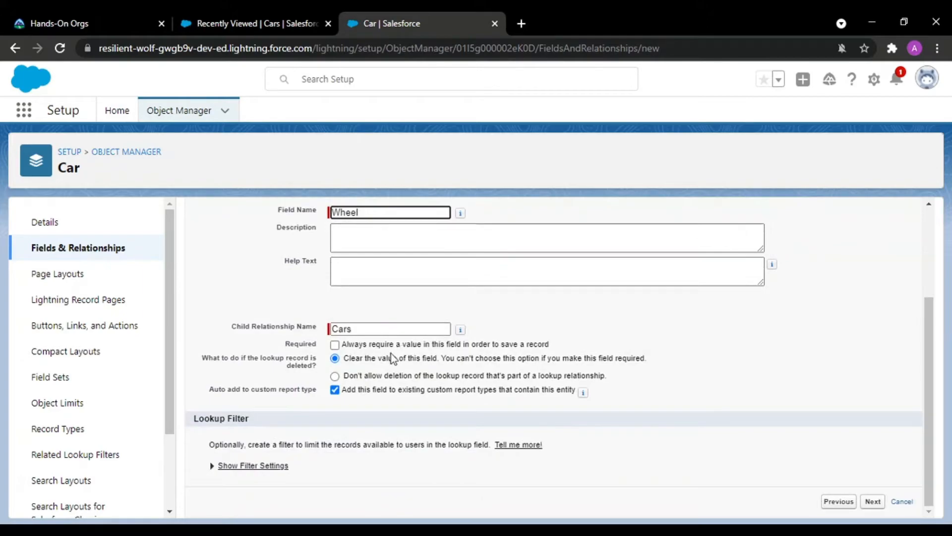
click(367, 337)
click(372, 328)
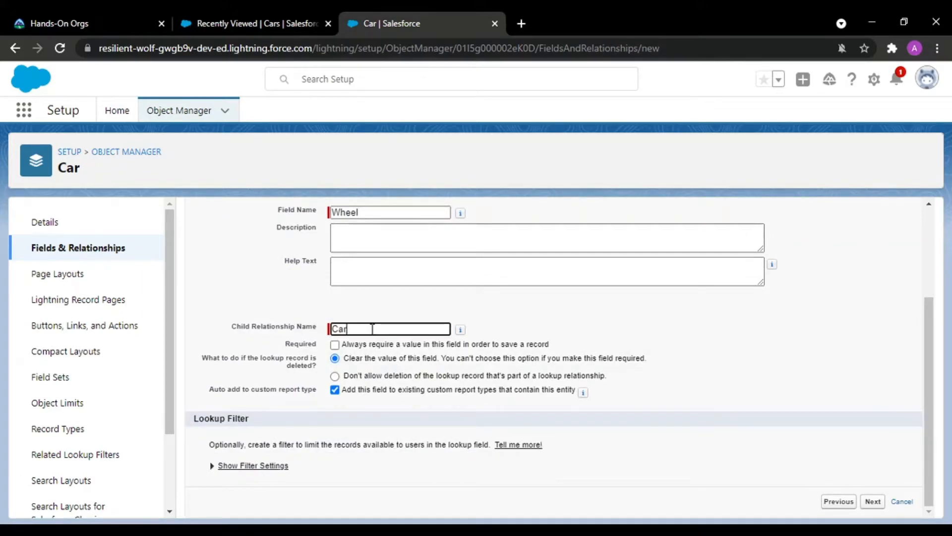
text(With_Wheels)
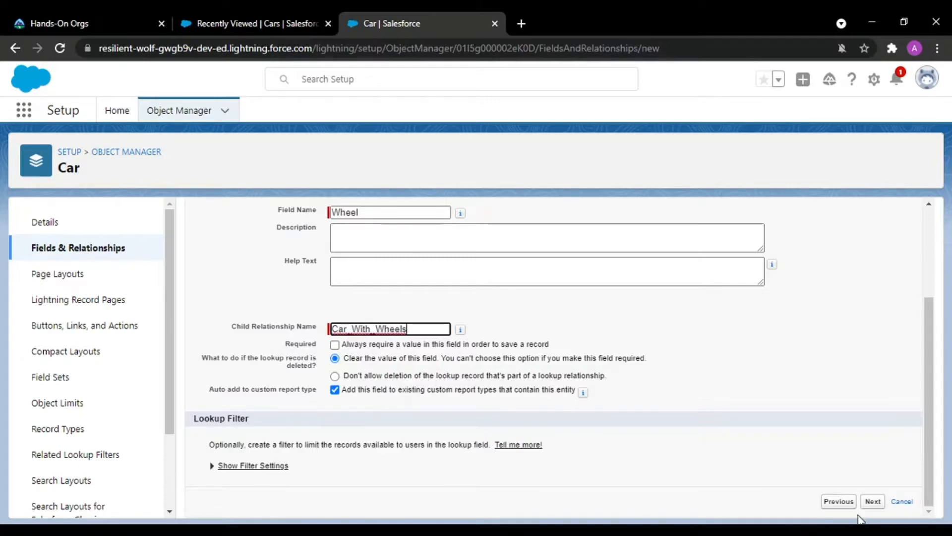
click(869, 502)
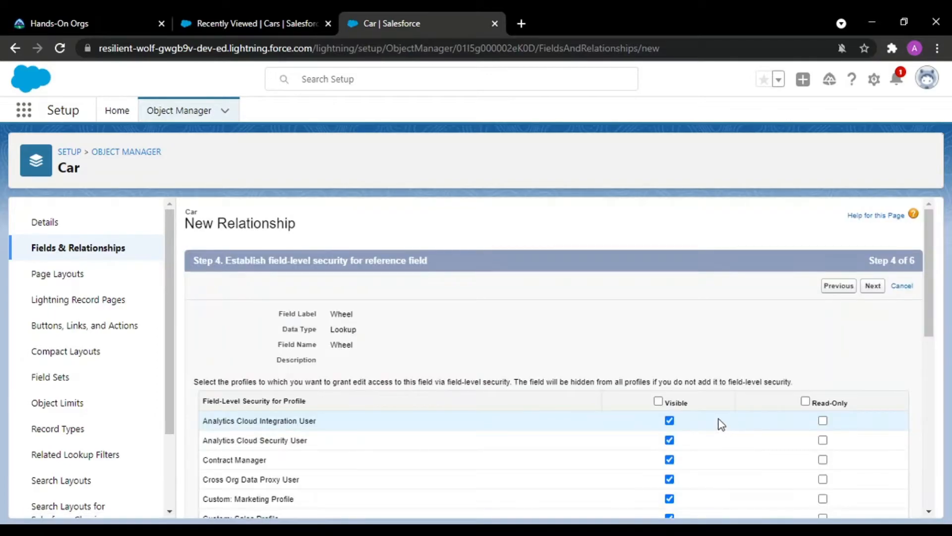
Step: Accept the default field-level security, page layout and related list settings, and save the Wheel lookup field
scroll(719, 424, down, 10)
click(872, 500)
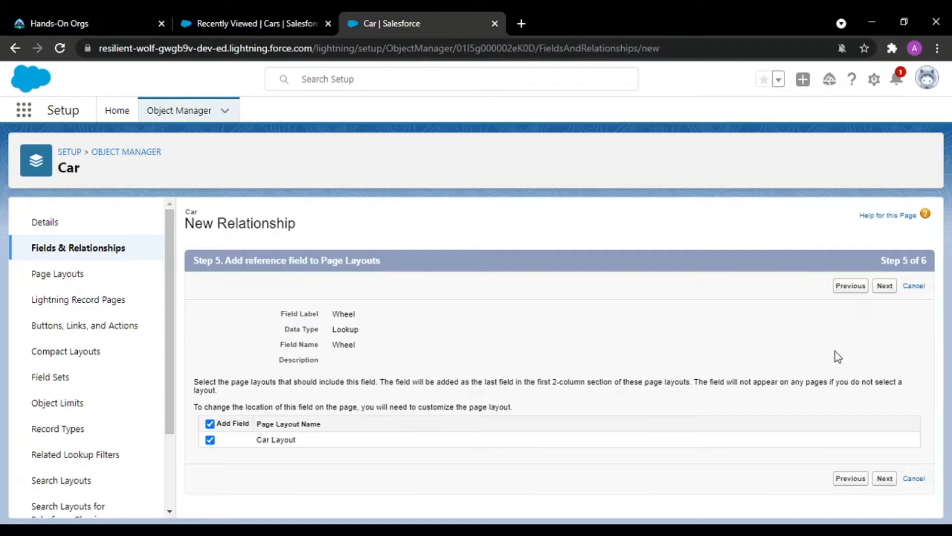
click(885, 478)
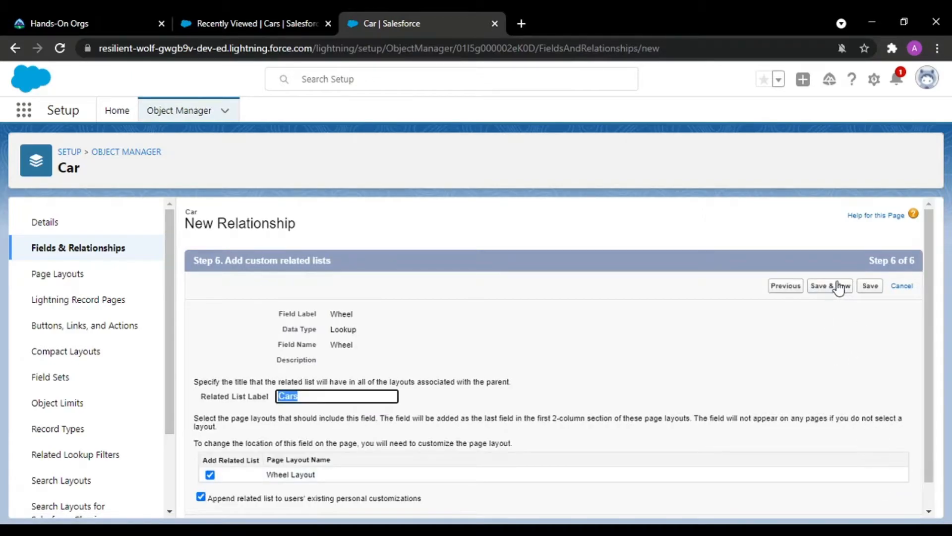
click(865, 289)
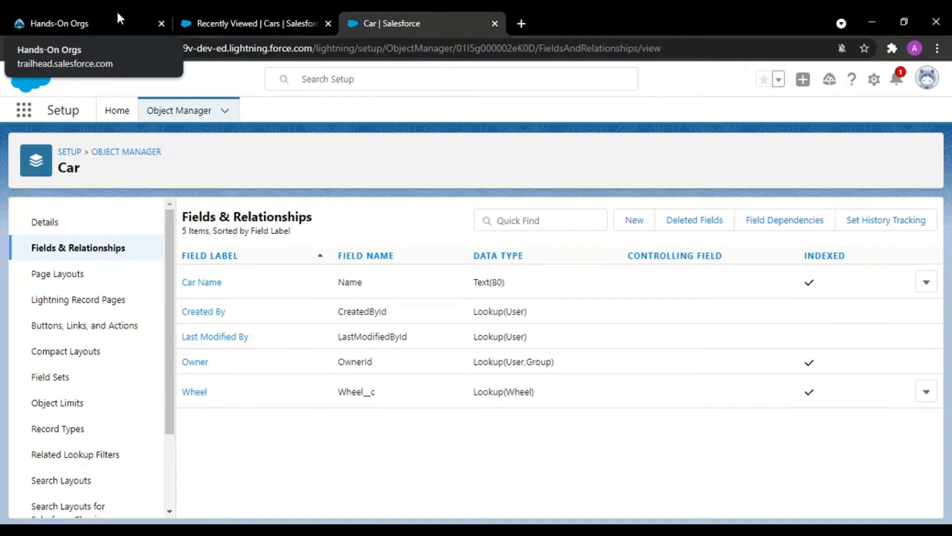
Step: Return to the Cars list in the Student Management System app, check the new car form's fields and close it without saving
click(281, 14)
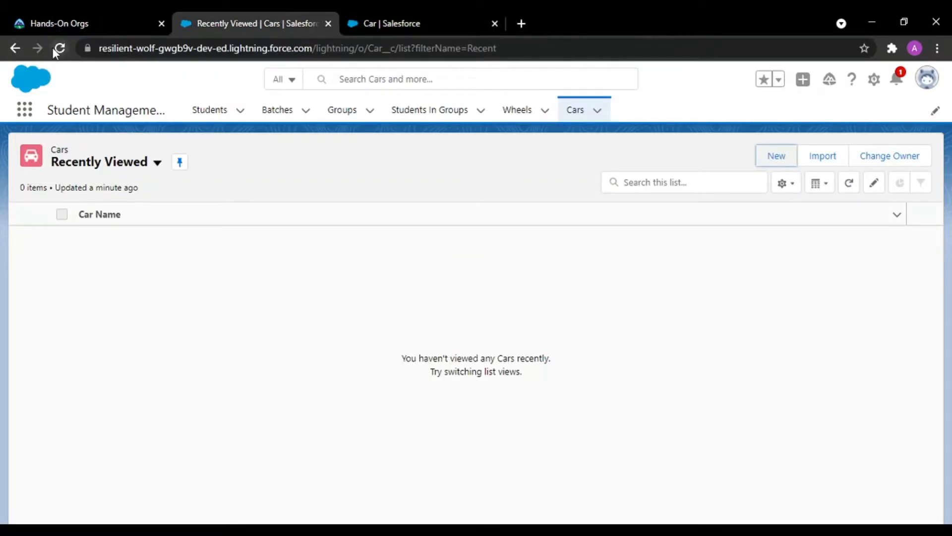
click(777, 160)
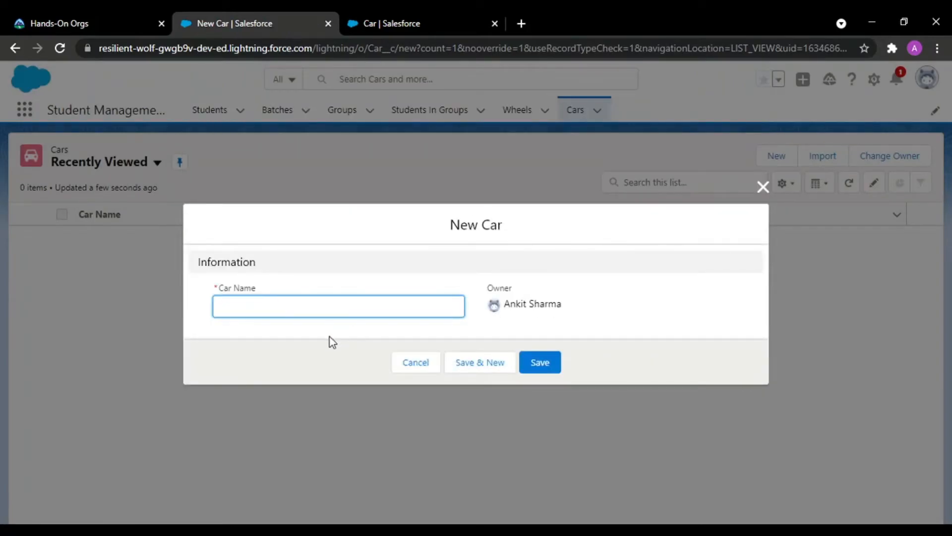
click(762, 187)
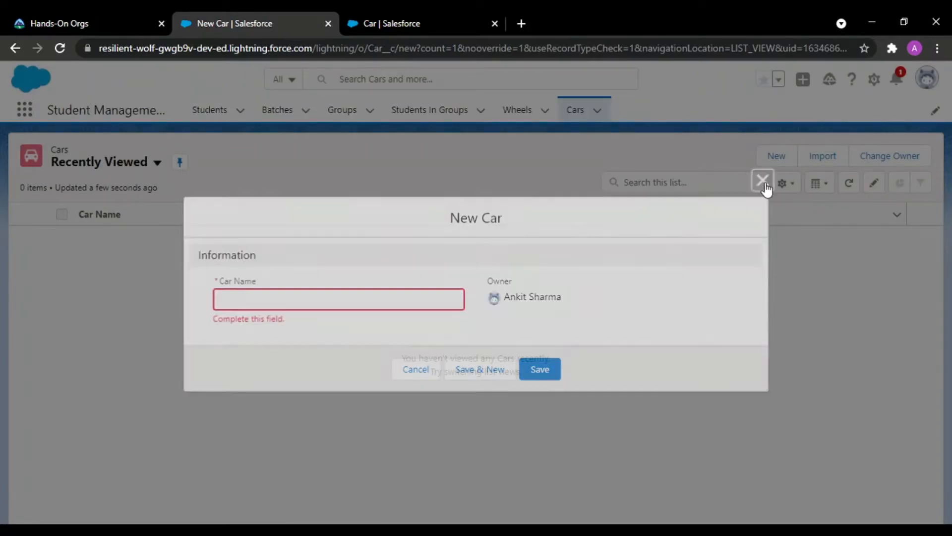
Step: Create four wheel records named Company 1, Company 2, Company 3 and company 4
click(511, 108)
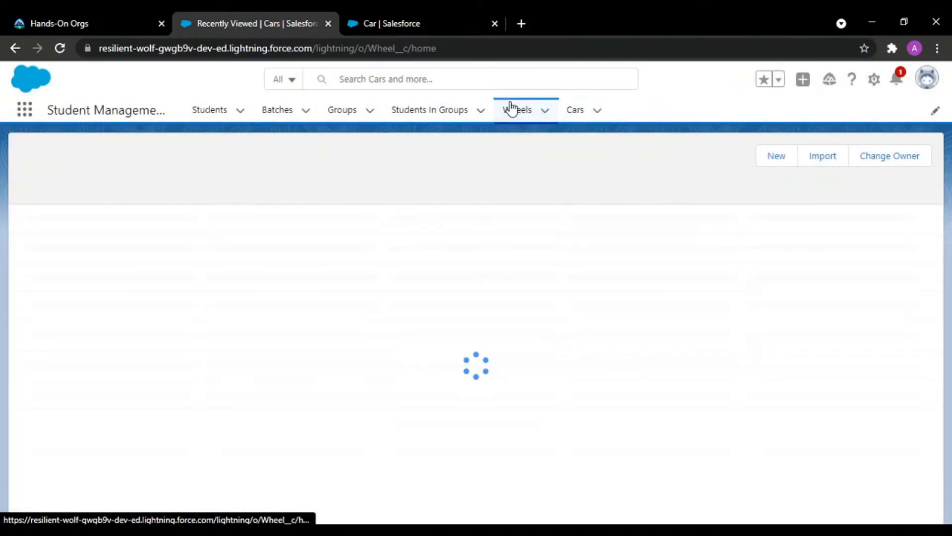
click(766, 157)
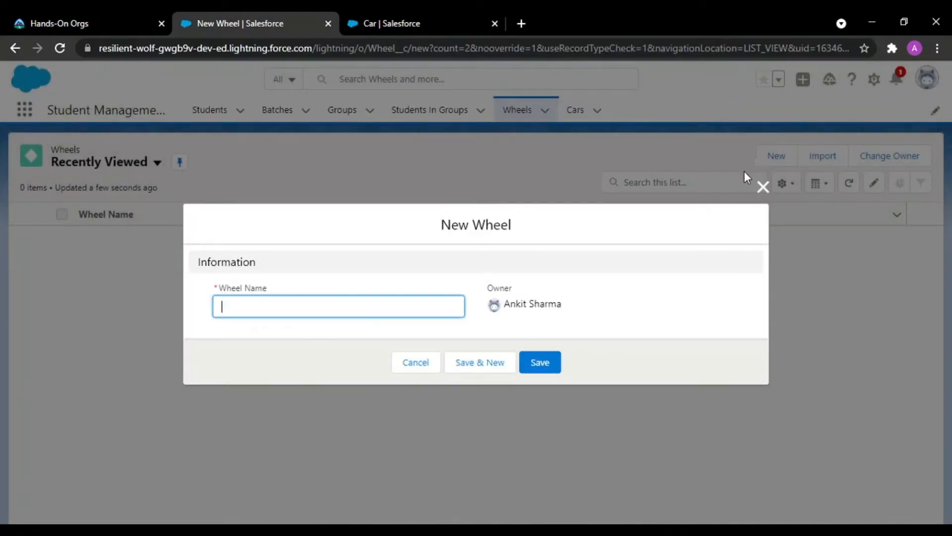
text(Company 1)
click(479, 367)
text(Compan)
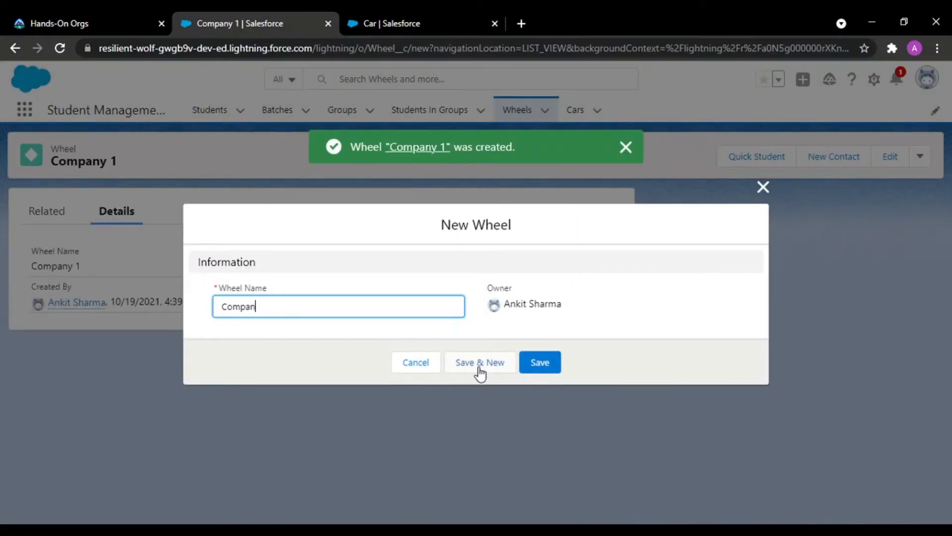
text(y 2)
click(478, 367)
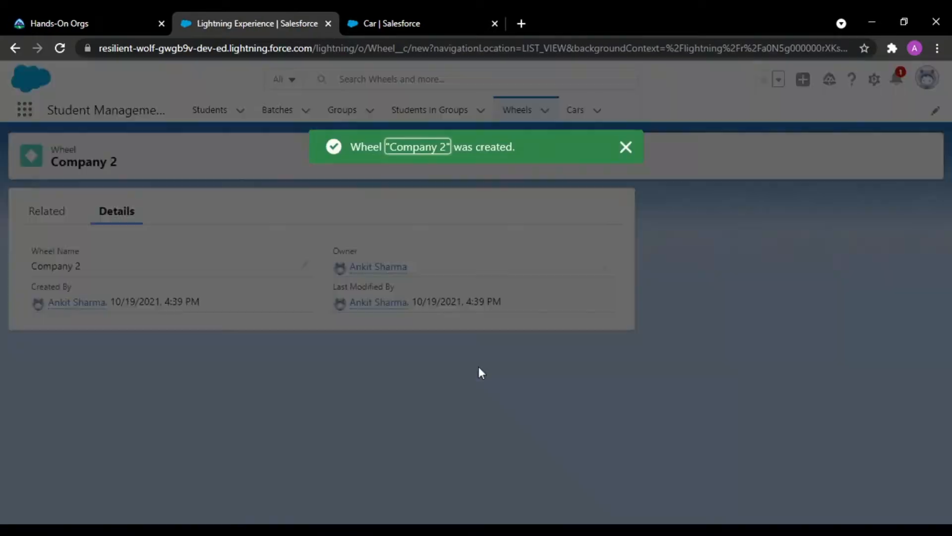
text(Company 3)
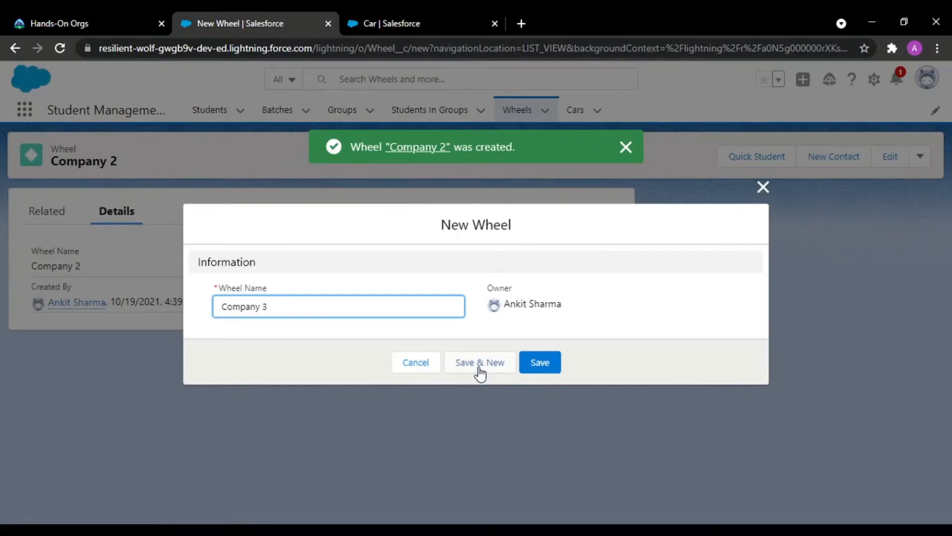
click(479, 368)
text(compan)
click(539, 363)
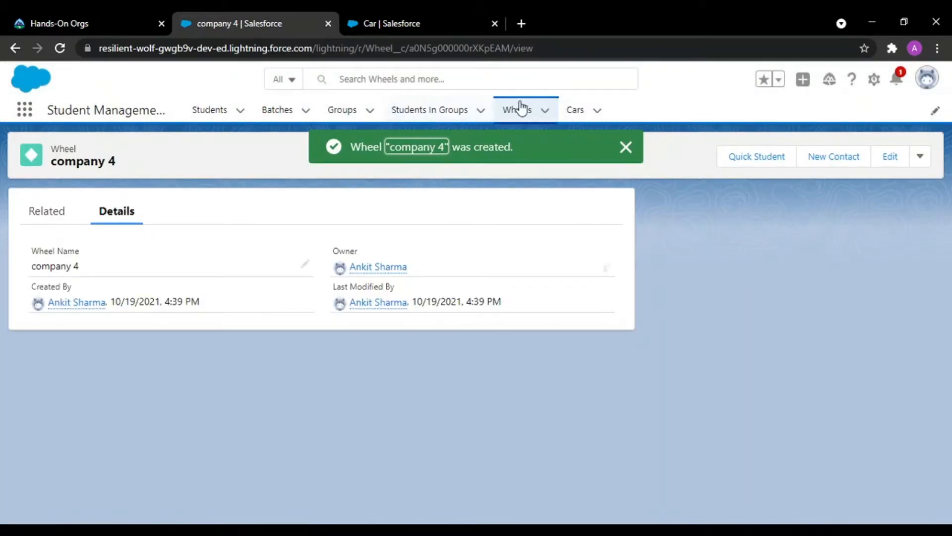
Step: View the related cars of the company 4 wheel, then recheck the new car form from the Cars list and close it
click(53, 220)
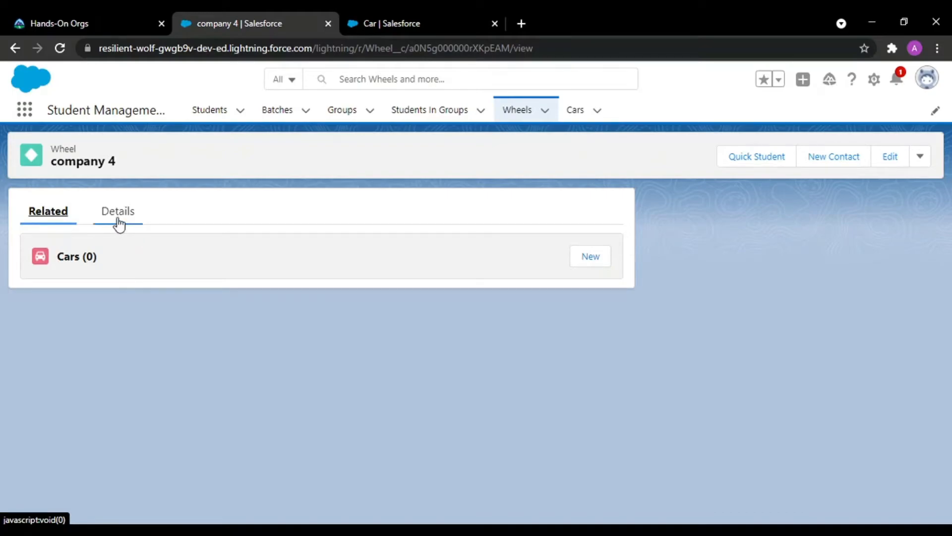
click(573, 111)
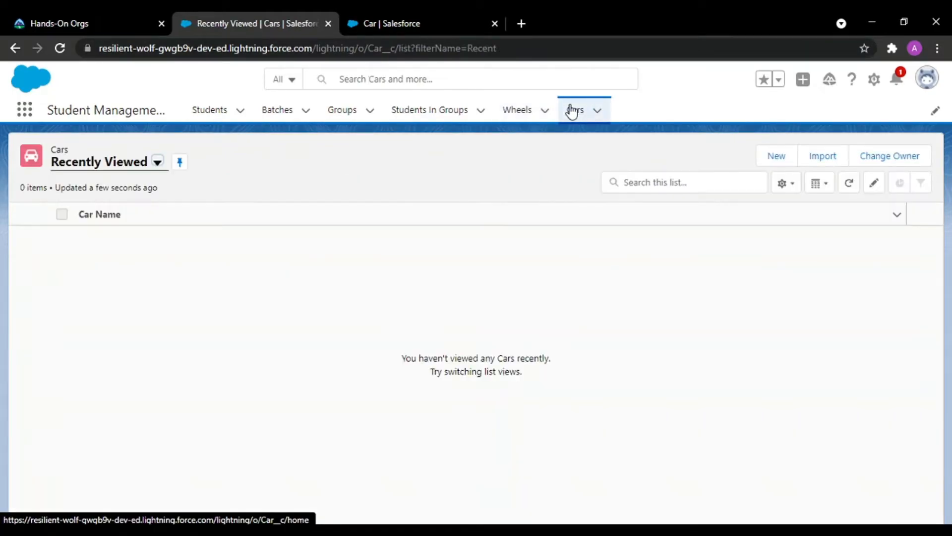
click(776, 158)
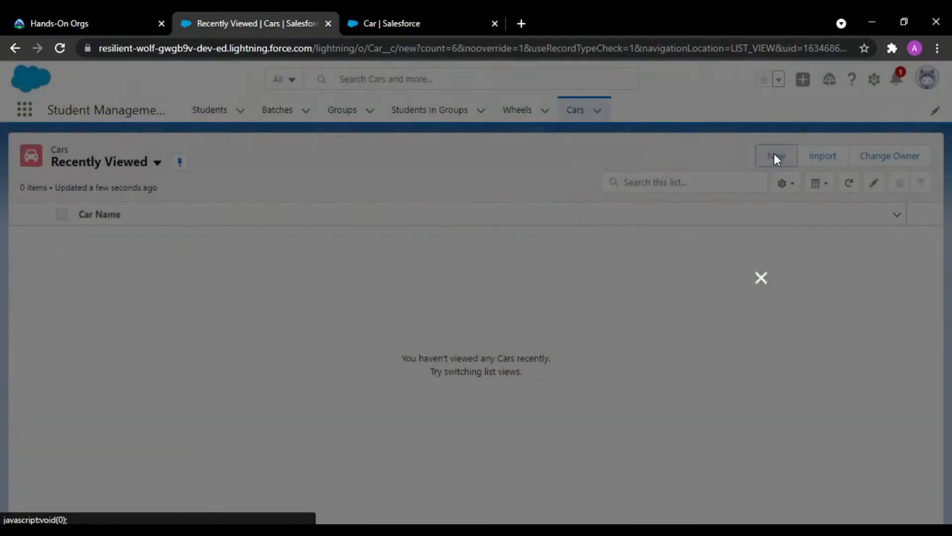
click(763, 187)
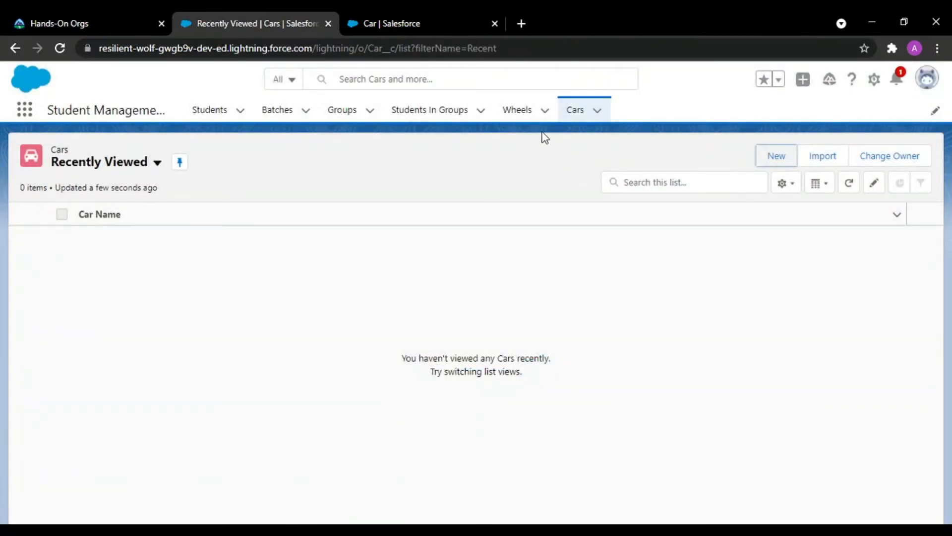
Step: Create two cars named Car1 and Car2 from the related Cars list of the Company 1 wheel
click(515, 121)
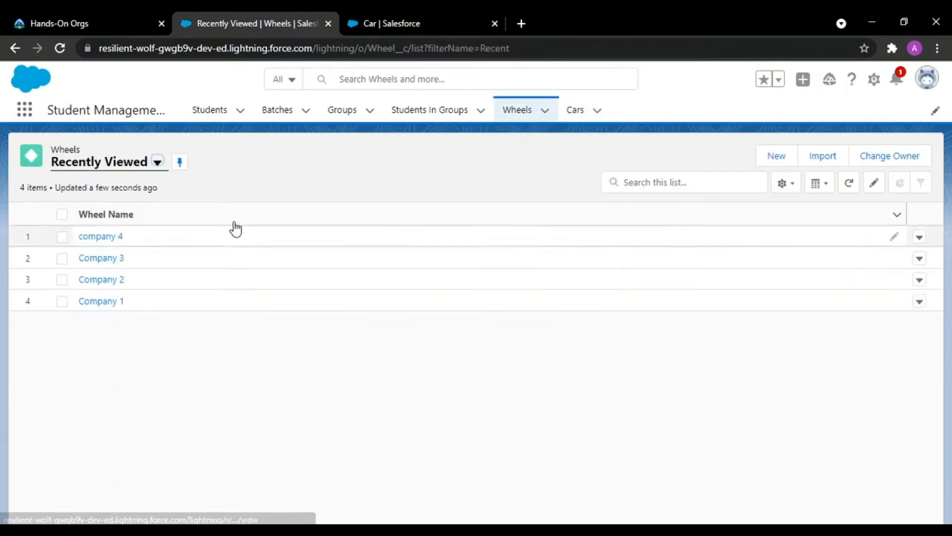
click(101, 307)
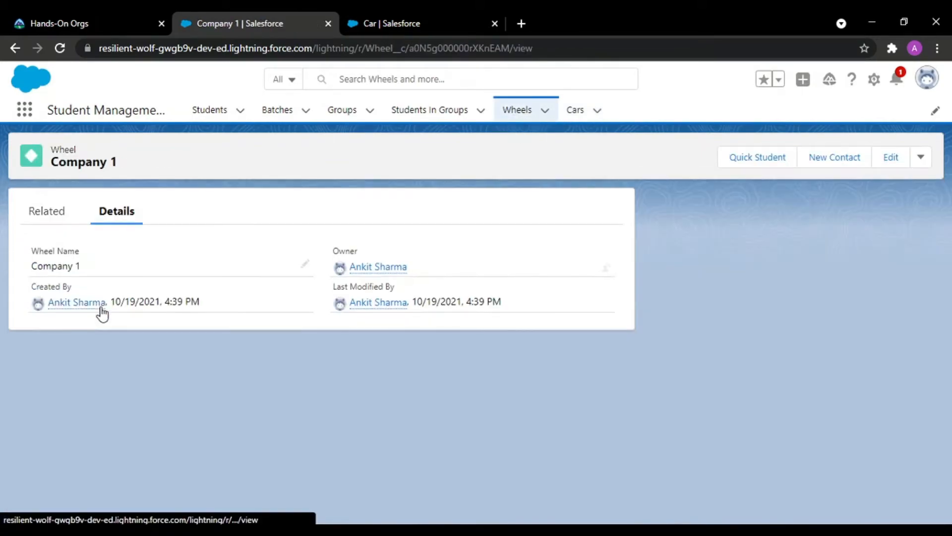
click(59, 209)
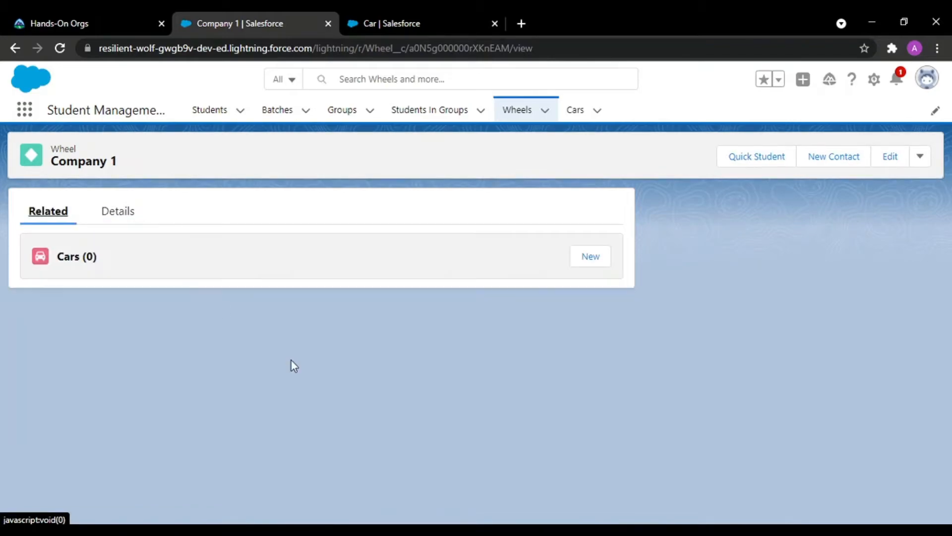
click(589, 257)
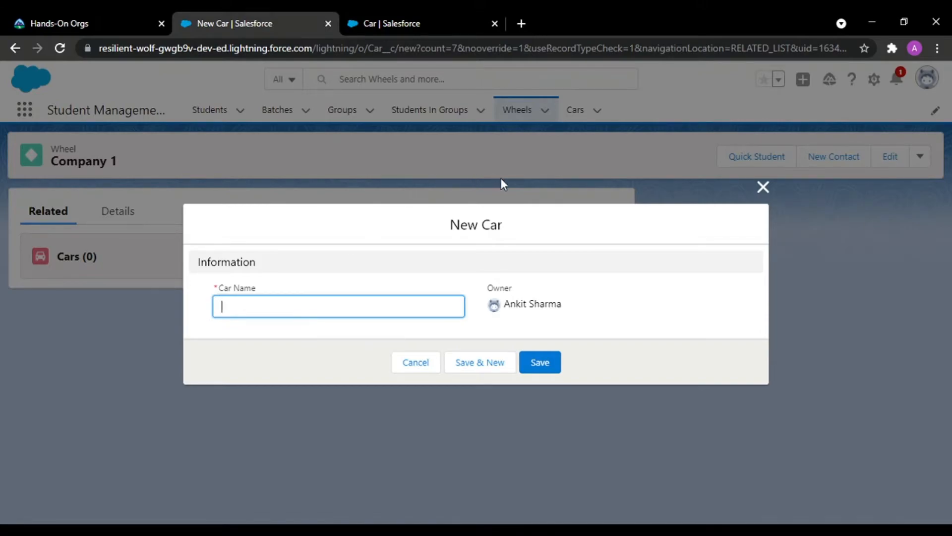
text(Car1)
click(487, 372)
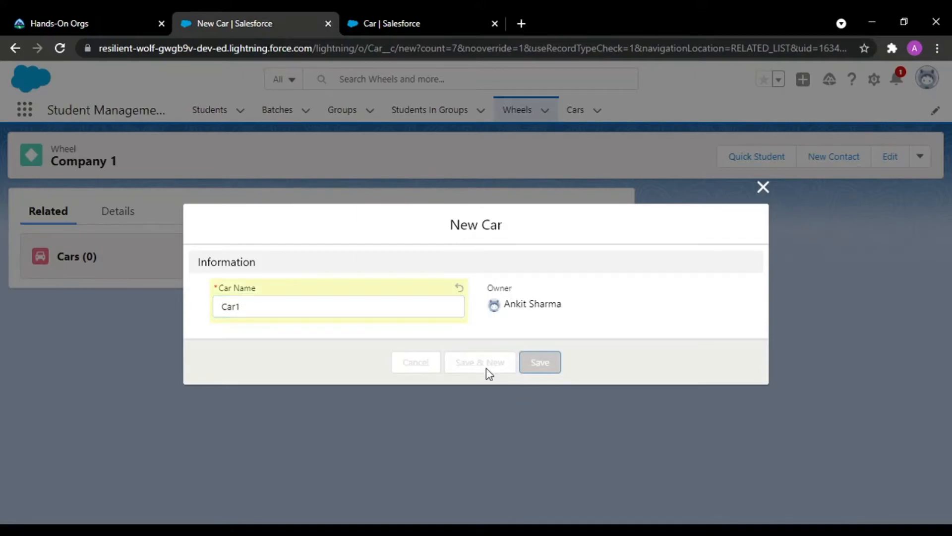
text(Ca)
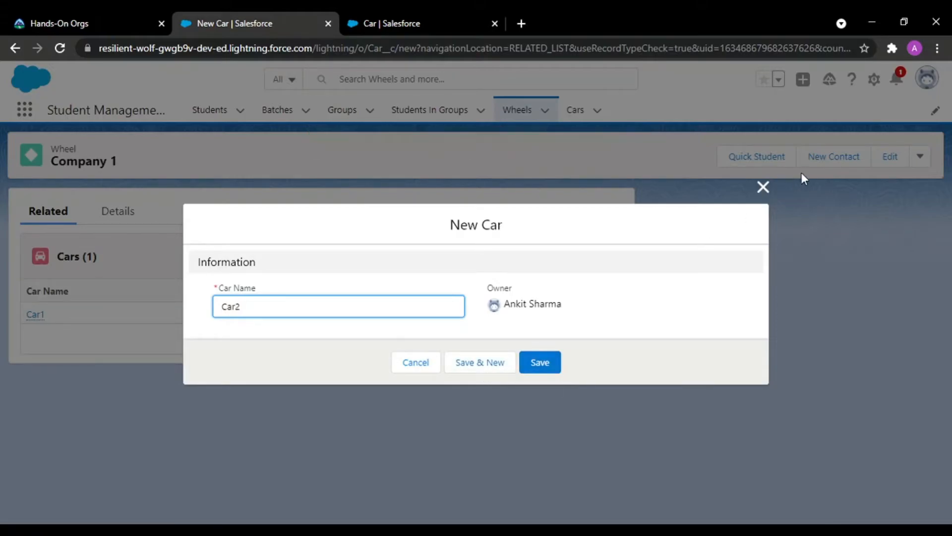
click(540, 368)
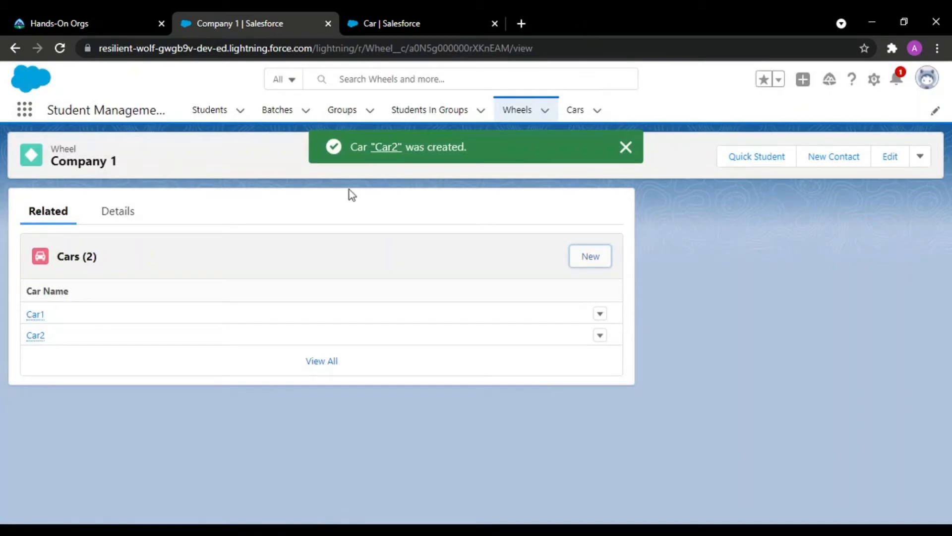
Step: Check the Company 1 wheel's details, then examine the Car1 record's details and related lists
click(139, 213)
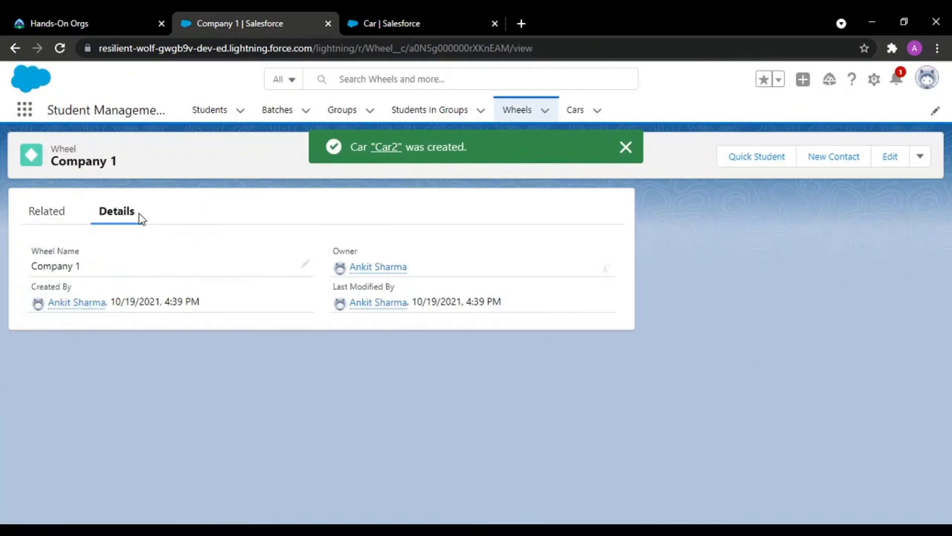
click(627, 146)
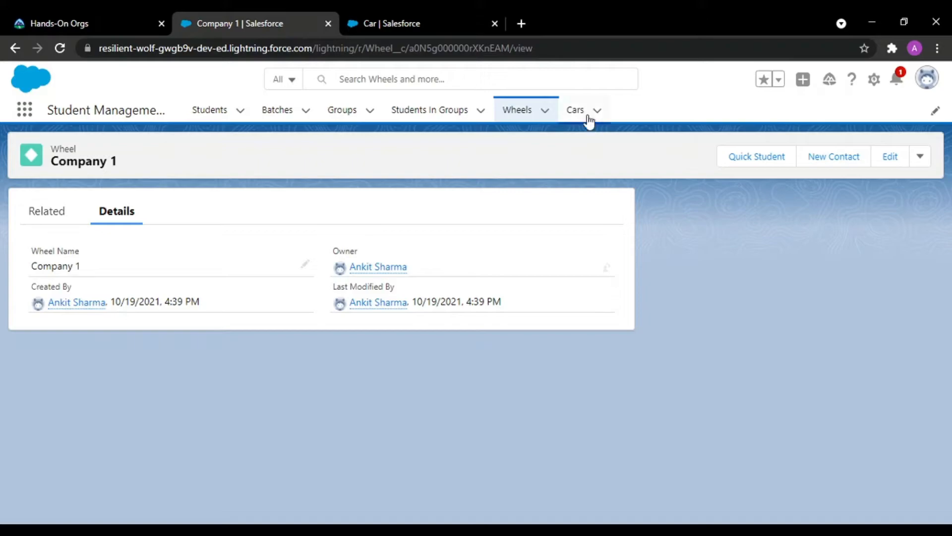
click(567, 111)
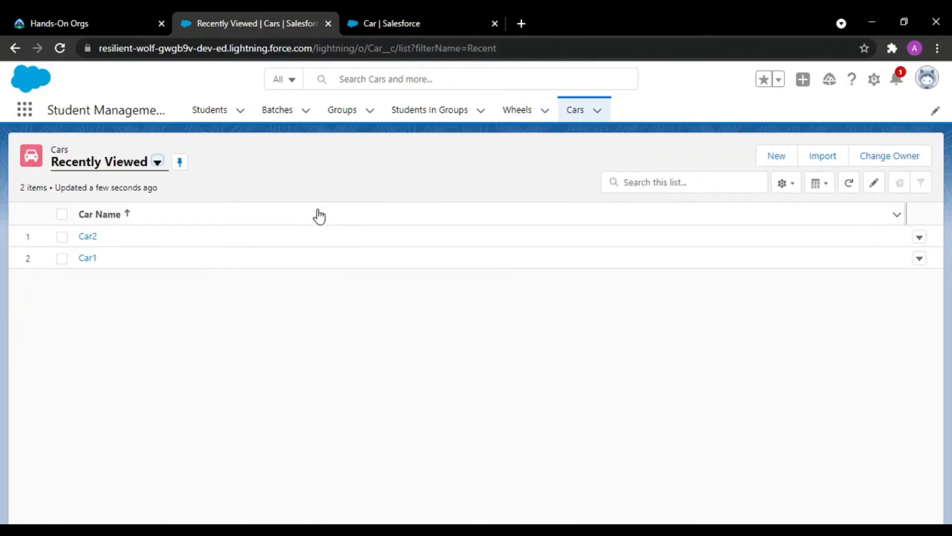
click(87, 258)
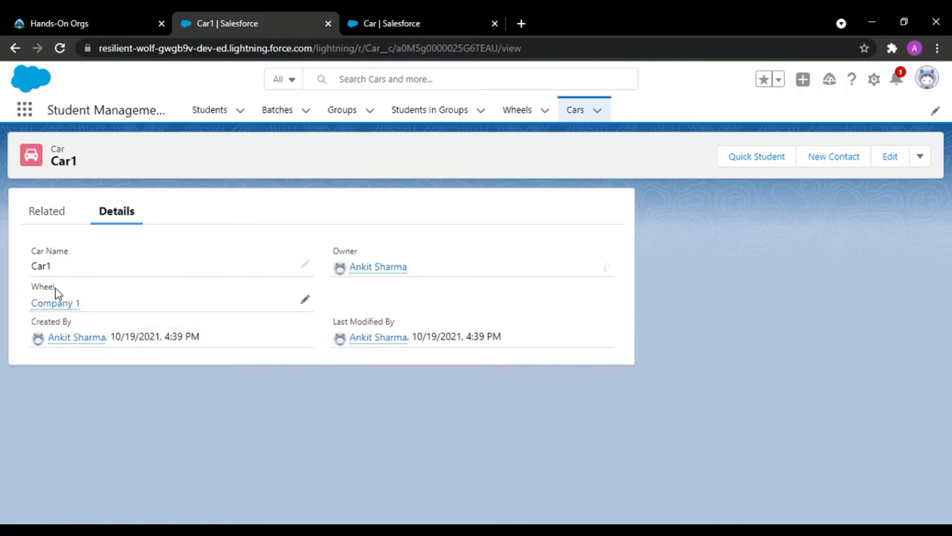
mouse_move(33, 306)
click(39, 214)
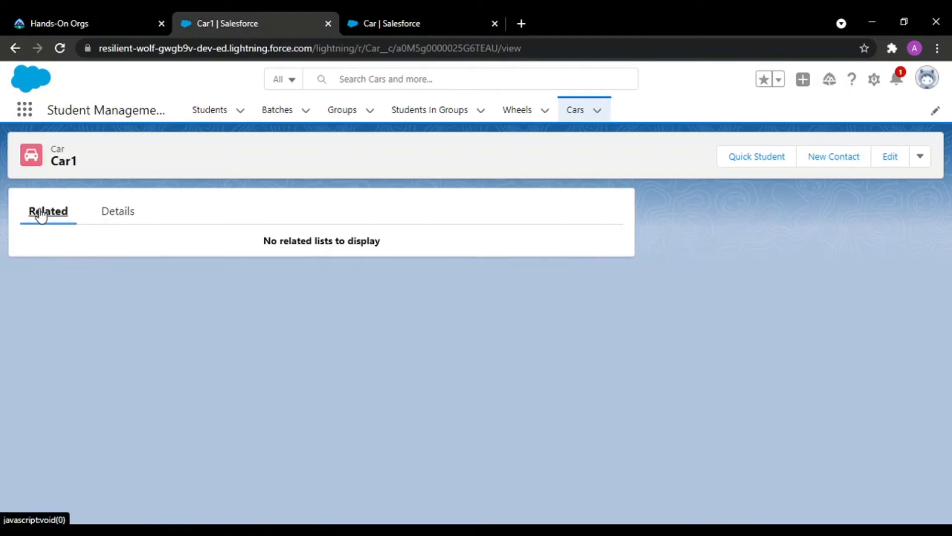
click(115, 212)
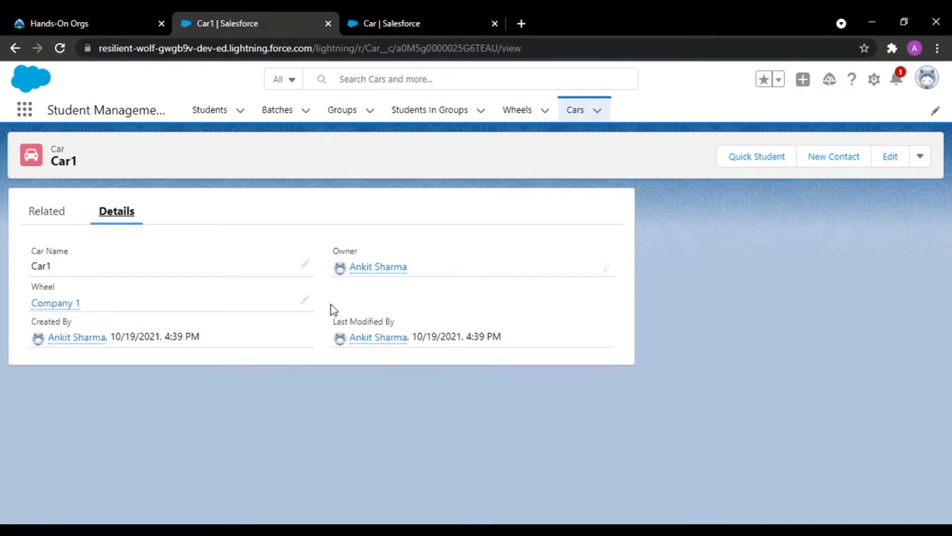
Step: Change Car1's Wheel lookup to Company 3 and save the record
click(306, 301)
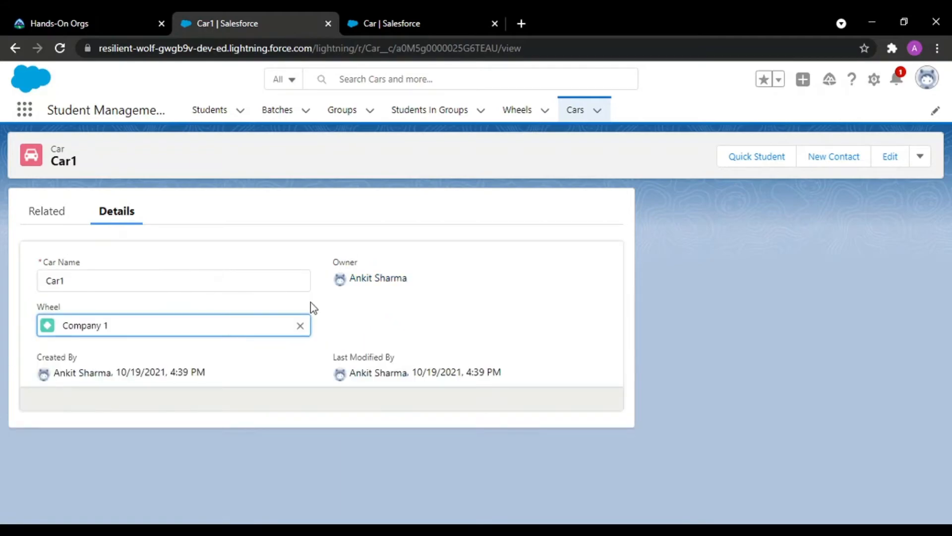
click(298, 327)
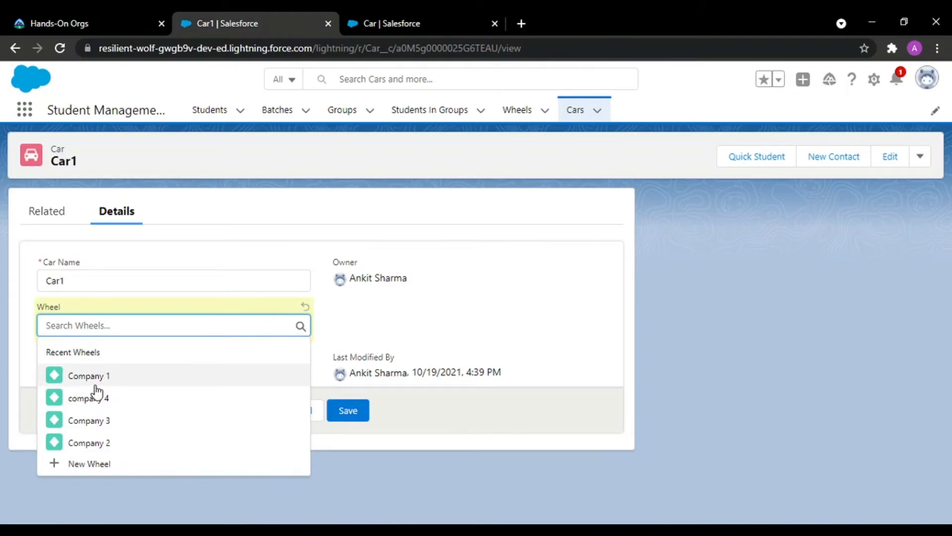
click(101, 419)
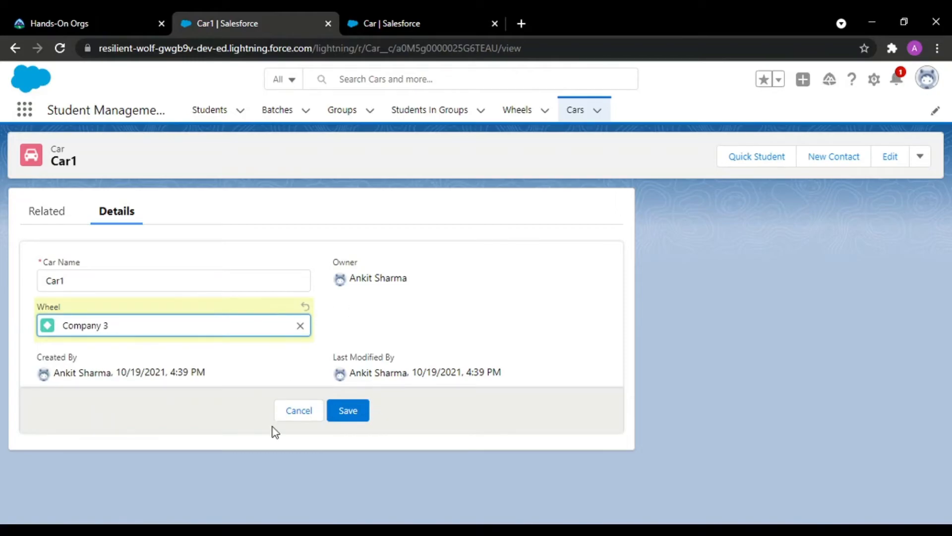
click(347, 415)
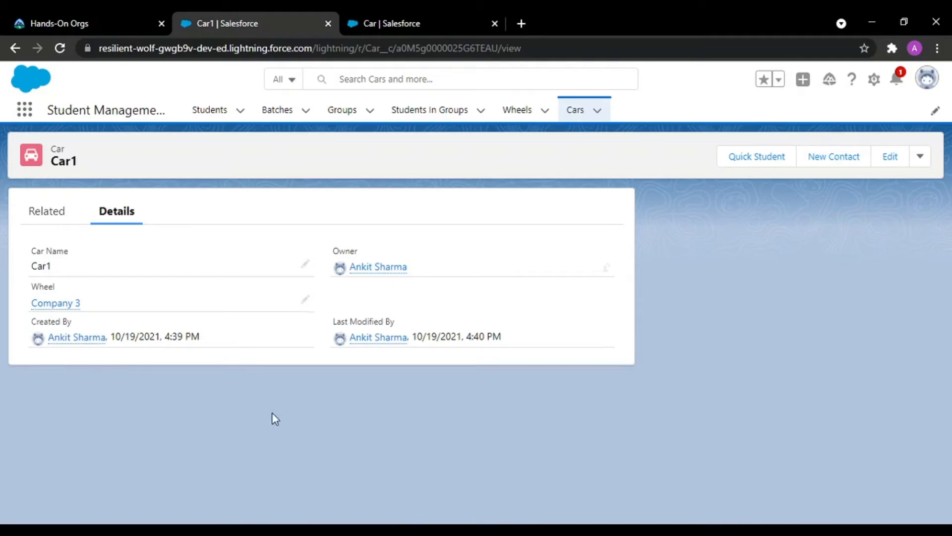
Step: Create a car record named Test Car from the Cars list
click(577, 110)
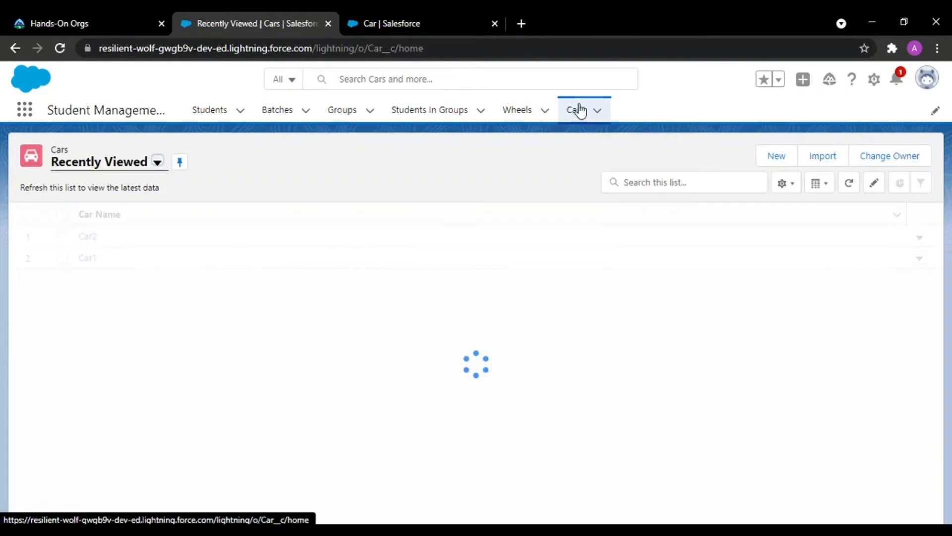
click(775, 155)
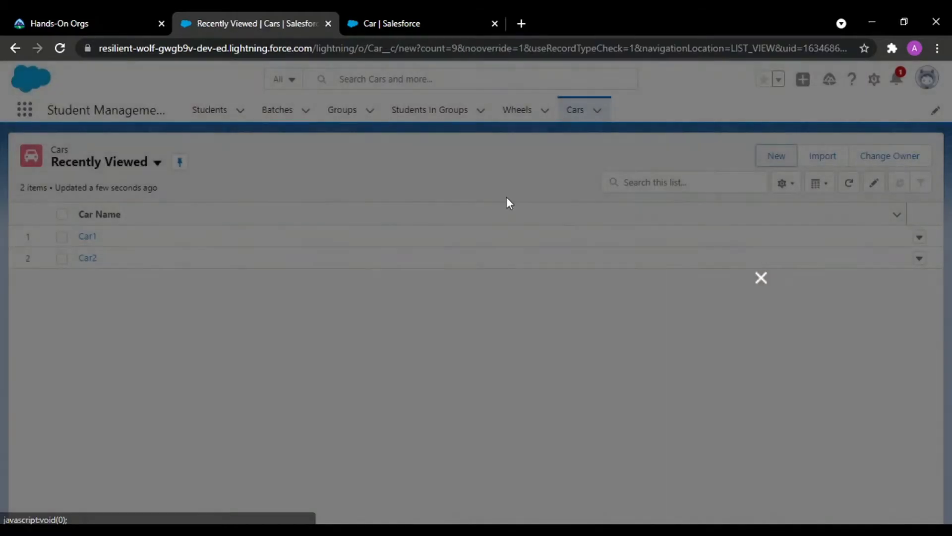
text(Test Car)
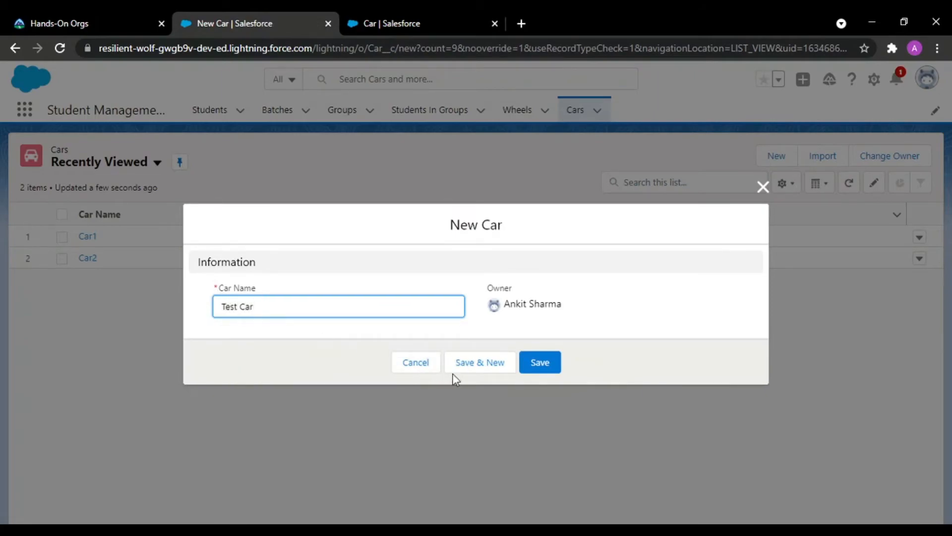
click(540, 366)
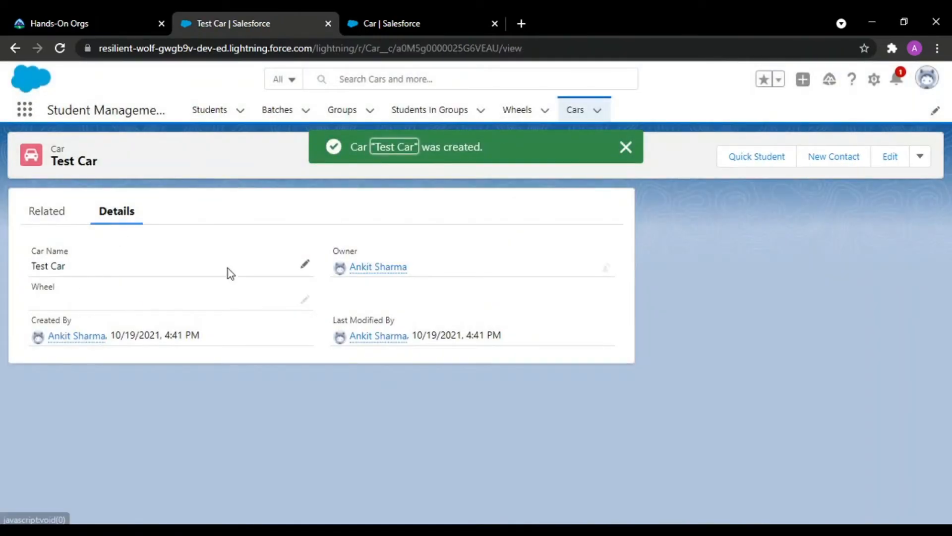
Step: Set Test Car's Wheel lookup to Company 2 and save the record
click(304, 299)
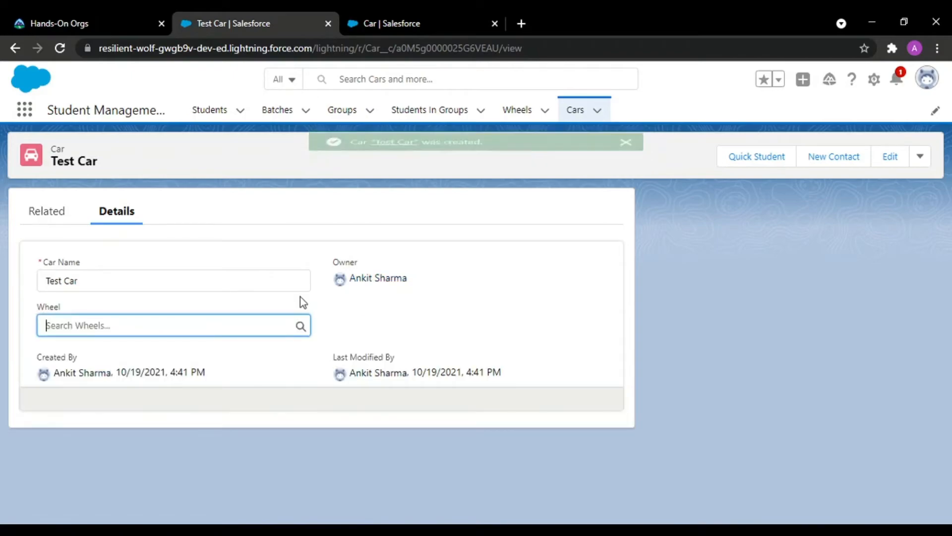
click(168, 330)
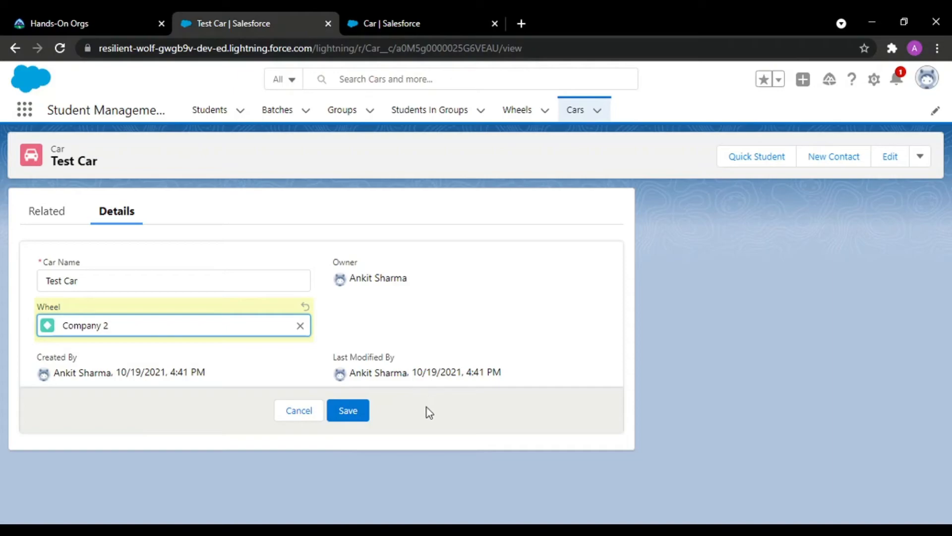
click(354, 419)
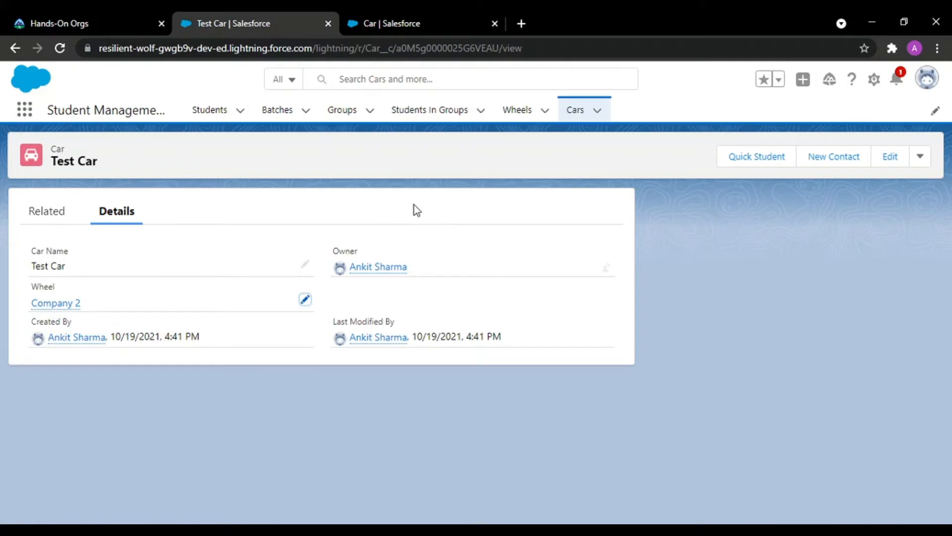
Step: Check Test Car's related lists, then view the wheels offered by its Wheel lookup without saving
click(50, 219)
click(110, 219)
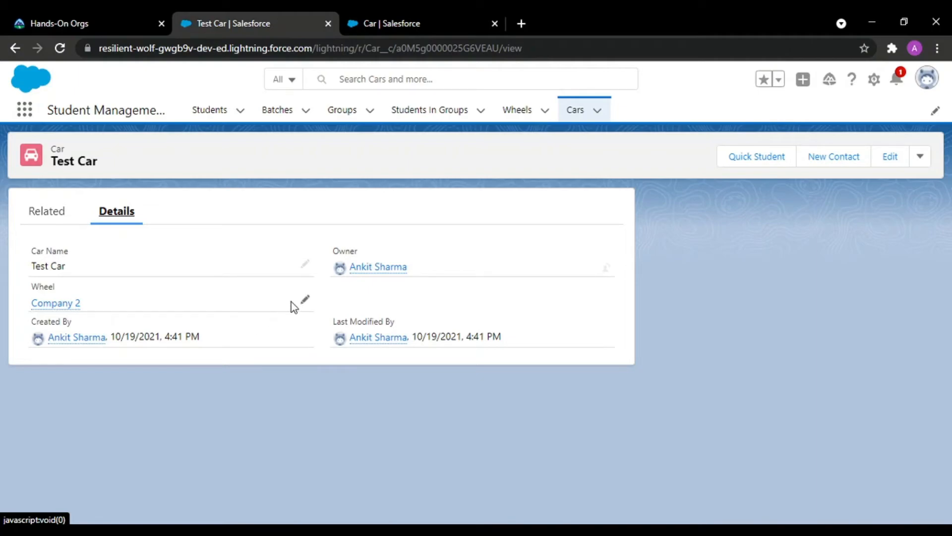
click(306, 300)
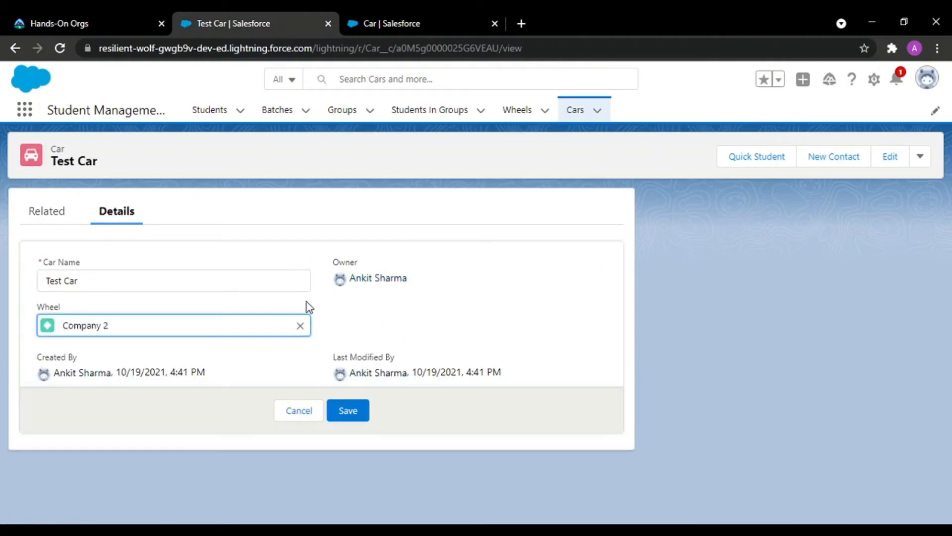
click(300, 325)
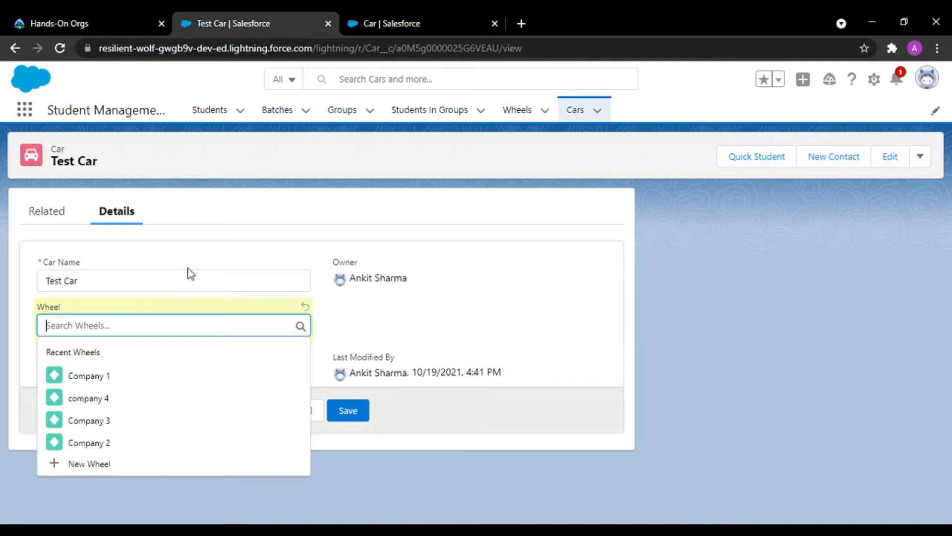
click(679, 254)
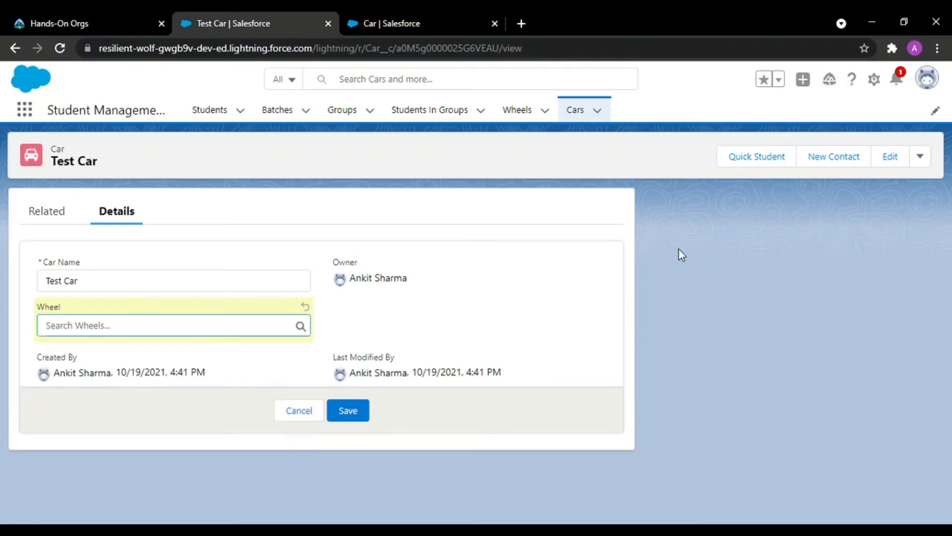
Step: Switch to Setup, open Schema Builder from the Object Manager and clear all displayed objects
click(427, 18)
click(203, 115)
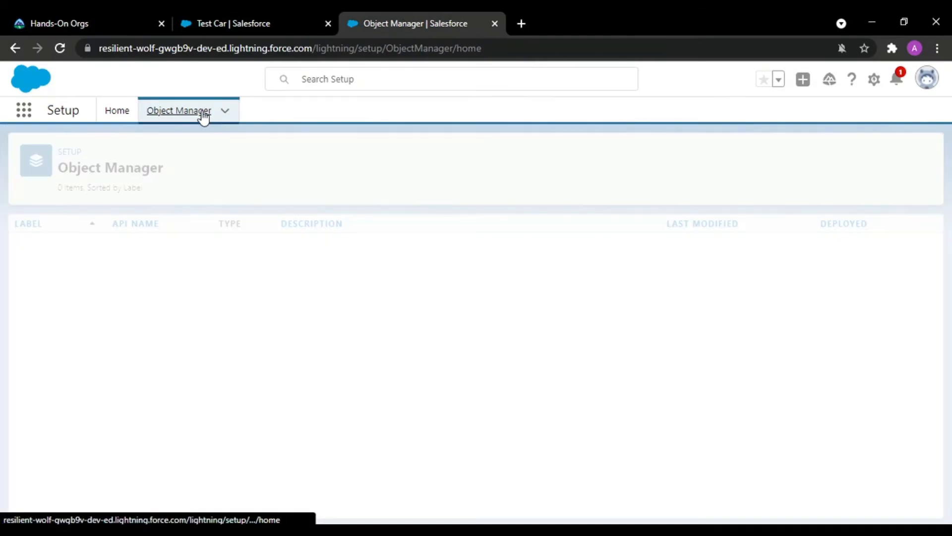
click(689, 157)
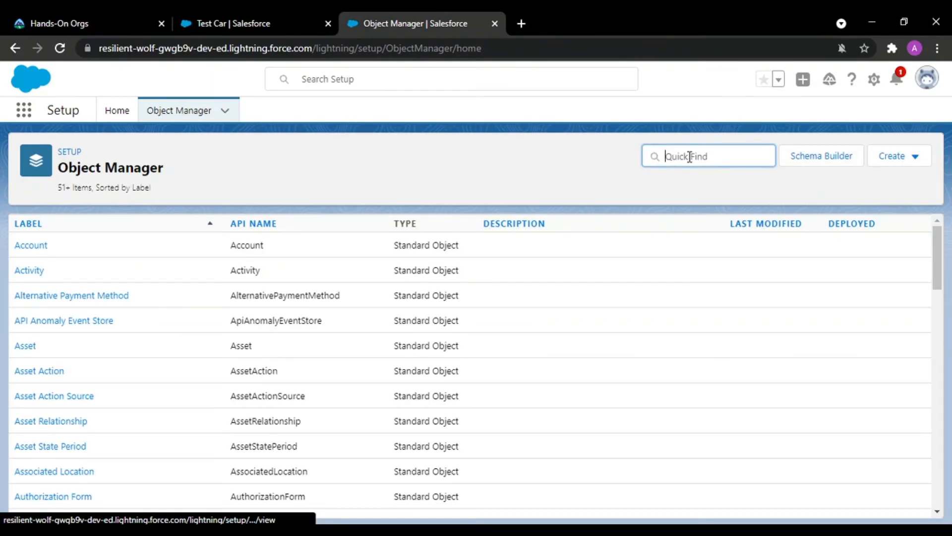
click(818, 157)
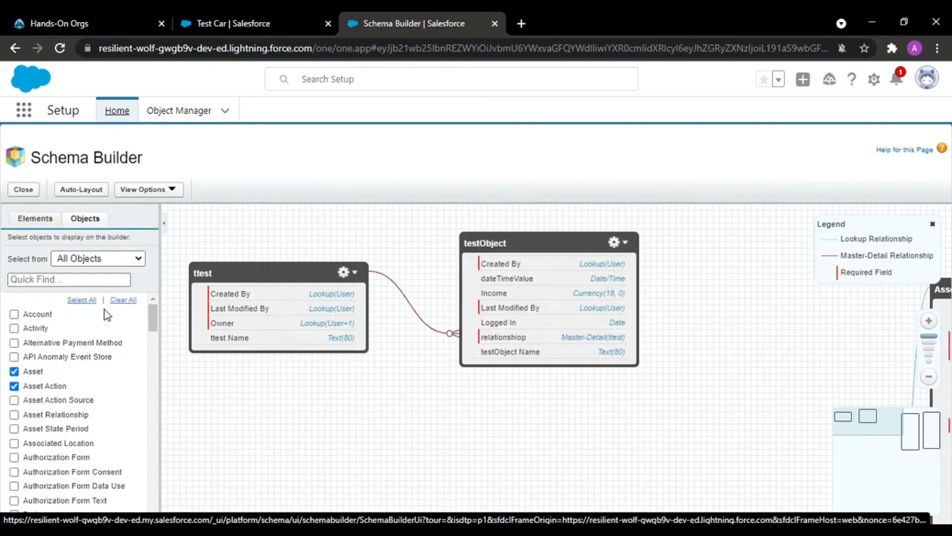
click(123, 299)
Step: Display the Car and Wheel objects on the schema canvas and place Wheel to the right of Car
click(79, 280)
text(car)
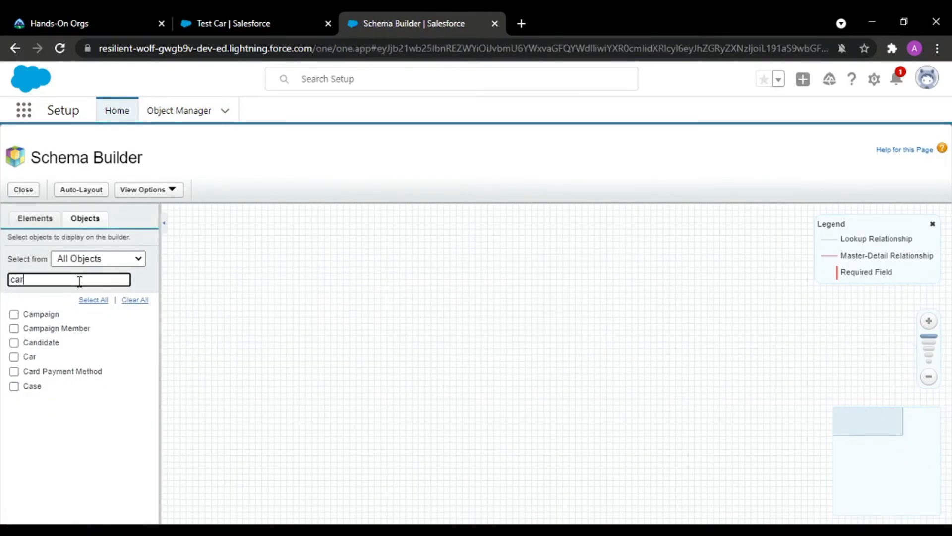
click(14, 314)
drag(24, 280, 2, 286)
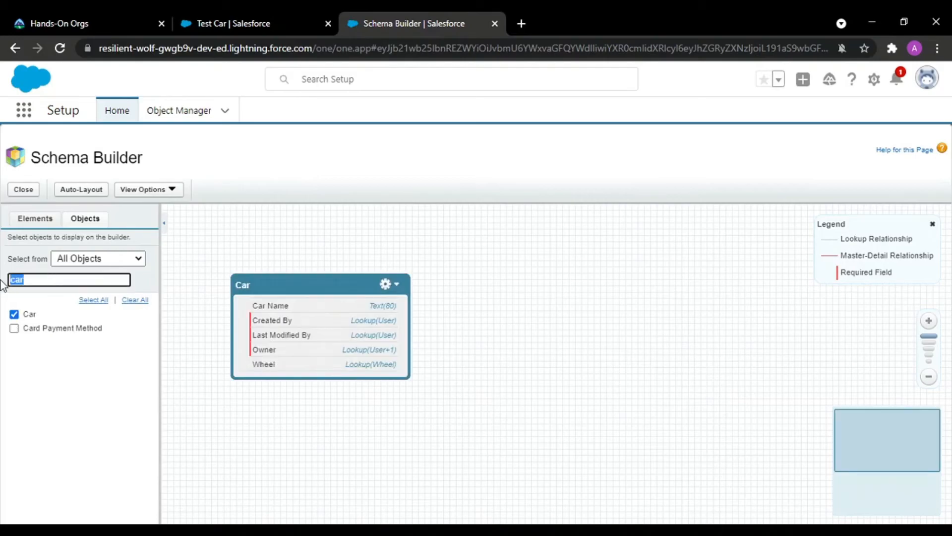
text(wheel)
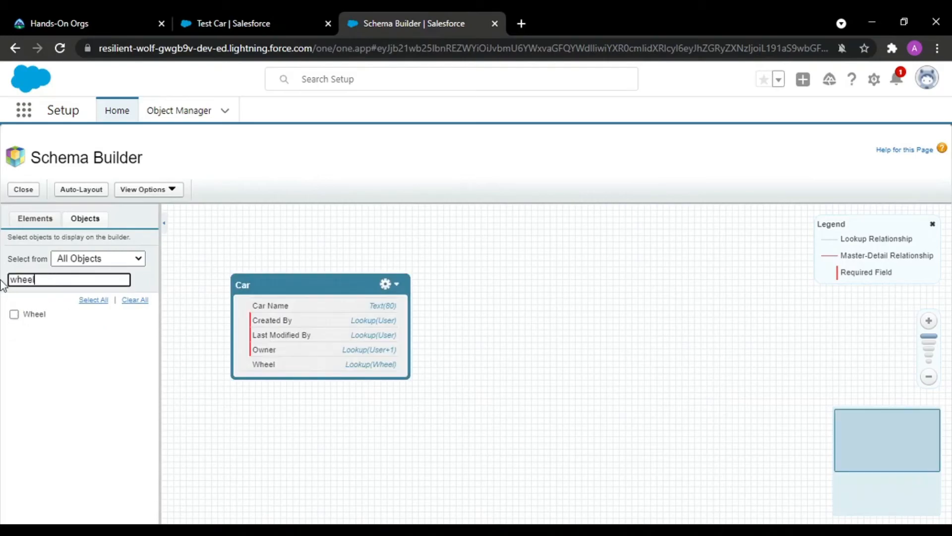
click(13, 314)
drag(272, 285, 519, 276)
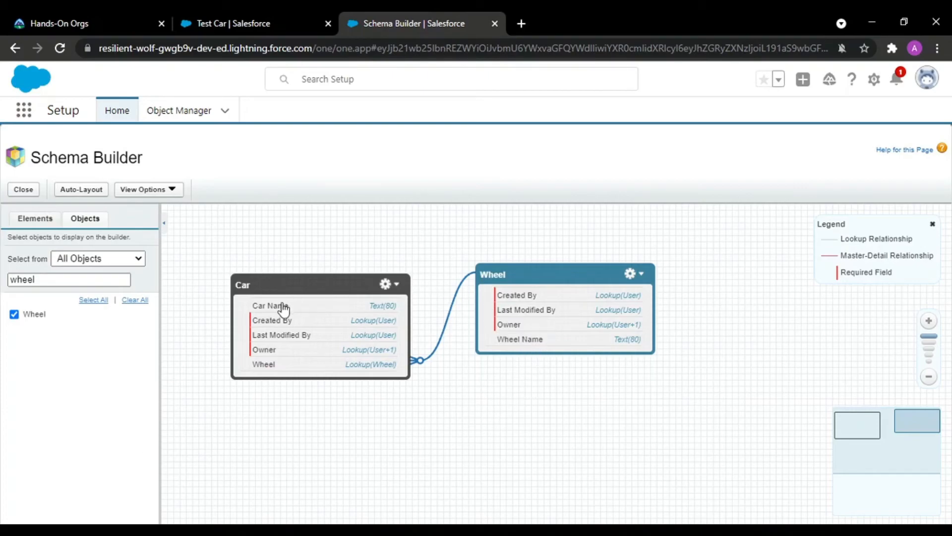
Step: Rearrange the two objects on the schema canvas so that Wheel sits to the left of Car with a clear gap between them
drag(585, 268, 540, 282)
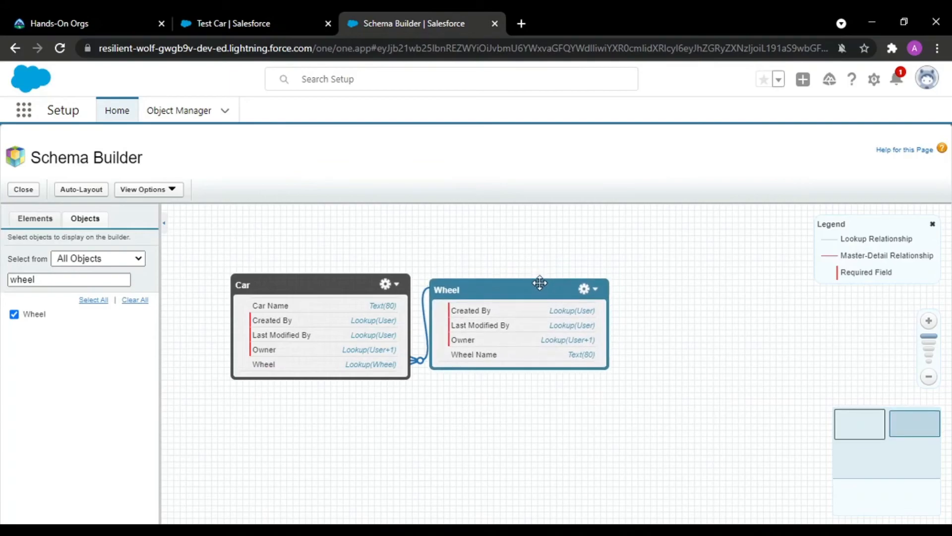
drag(329, 283, 411, 240)
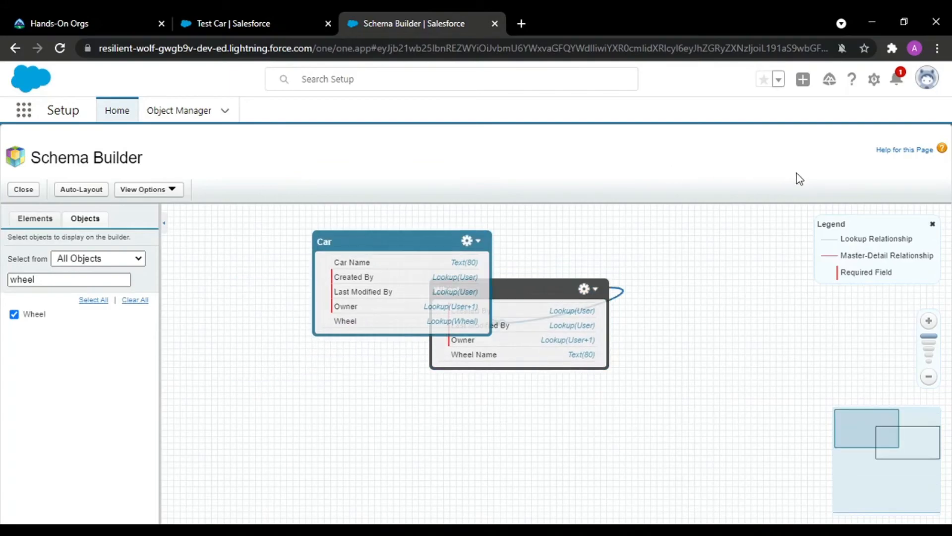
drag(614, 354, 566, 356)
scroll(567, 356, down, 5)
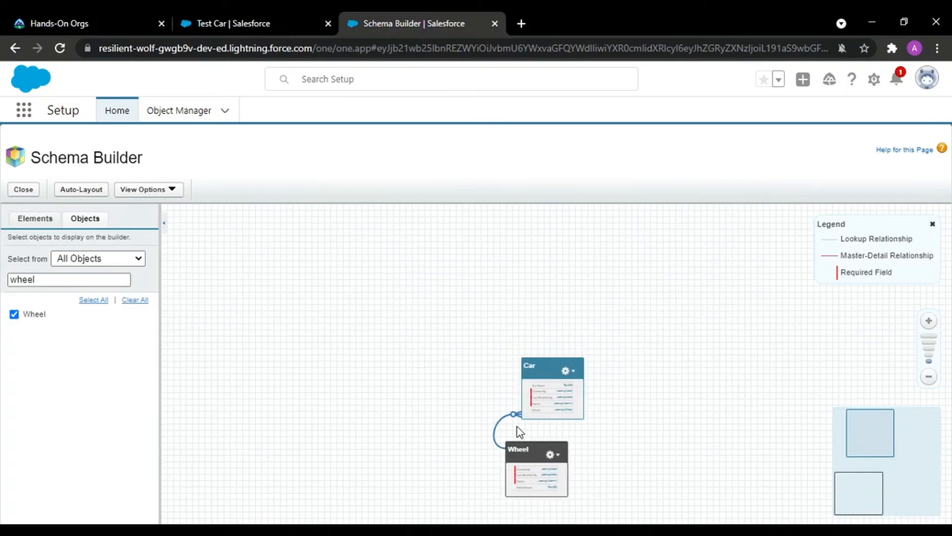
drag(516, 448, 330, 287)
drag(542, 365, 477, 277)
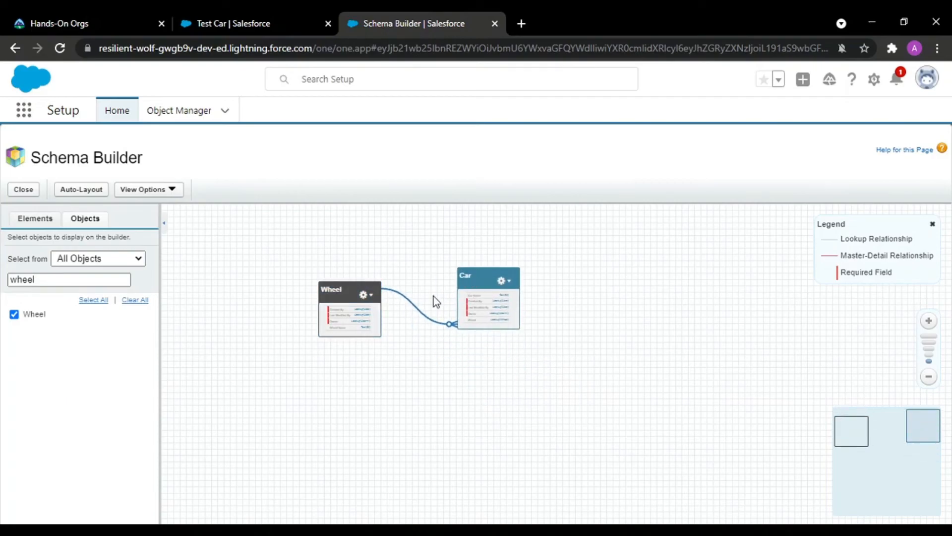
Step: Enlarge the page to 110% and line up the Wheel and Car objects at the same height, close beside each other
key(ctrl+plus)
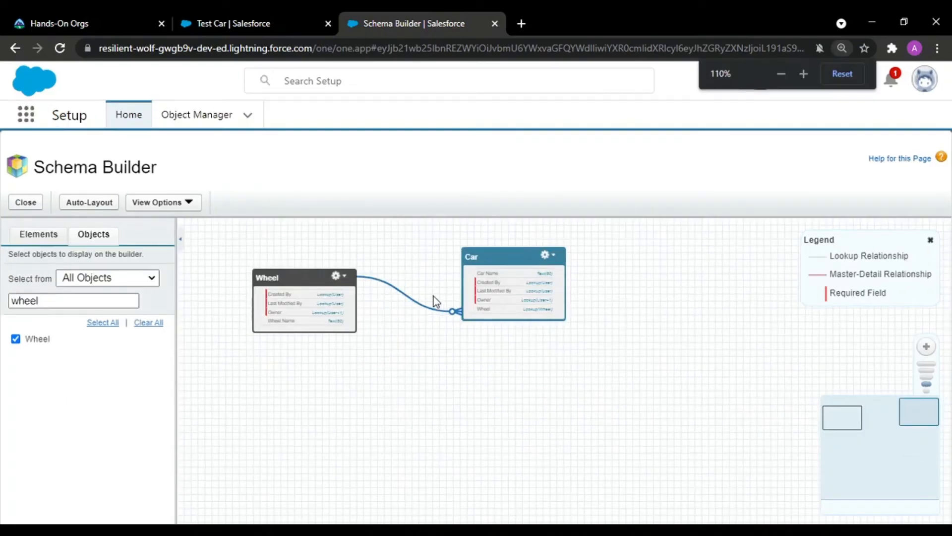
scroll(434, 309, up, 3)
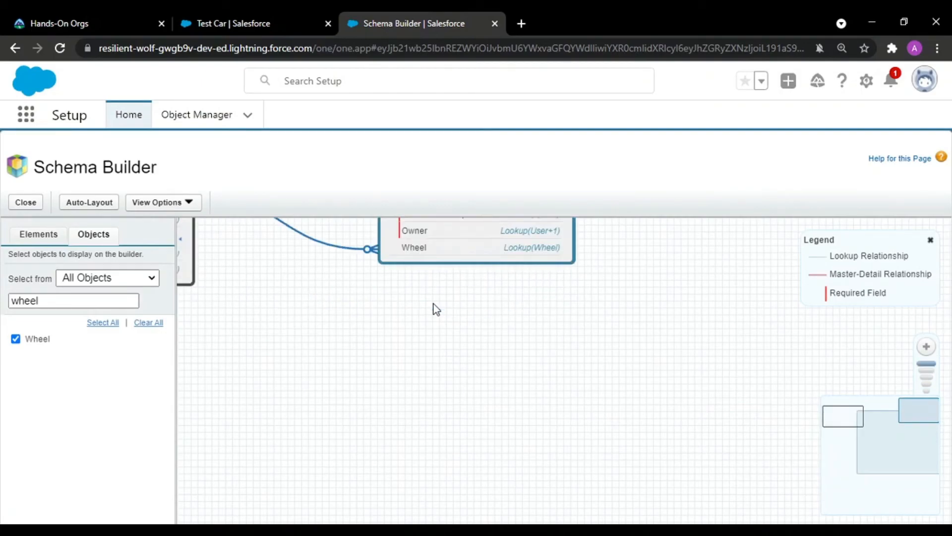
scroll(435, 308, down, 3)
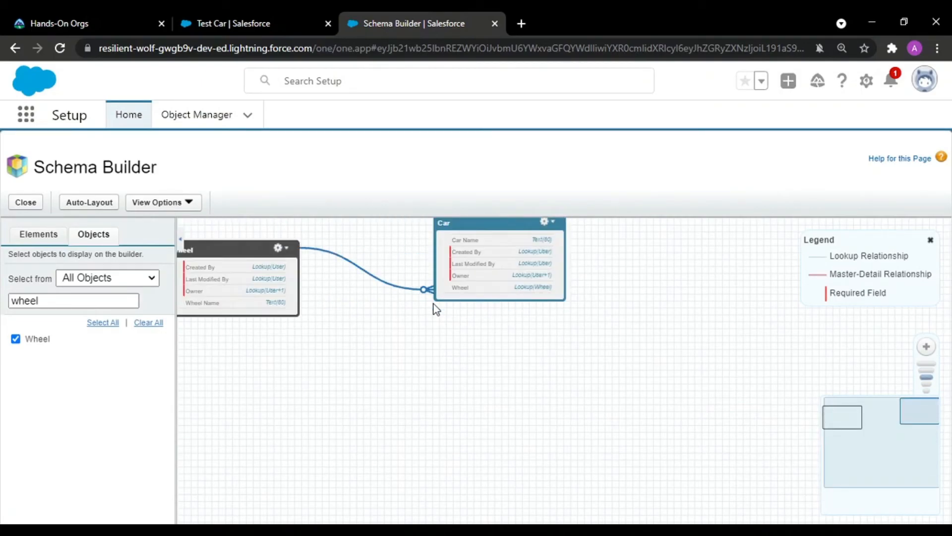
drag(484, 226, 495, 272)
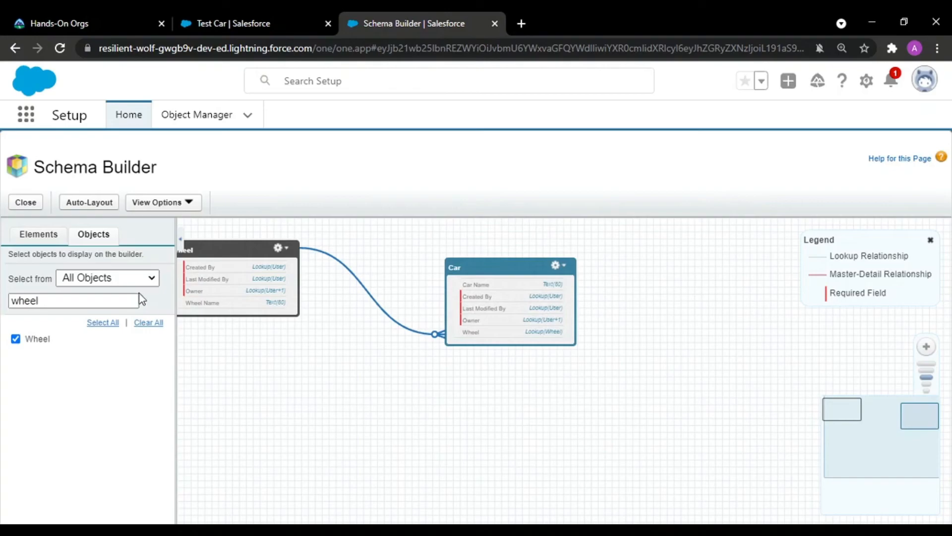
drag(238, 247, 336, 266)
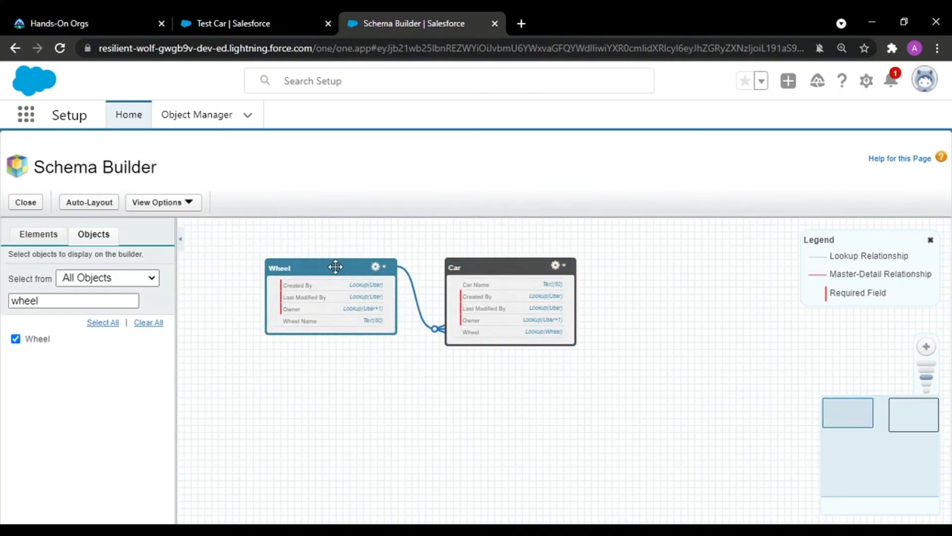